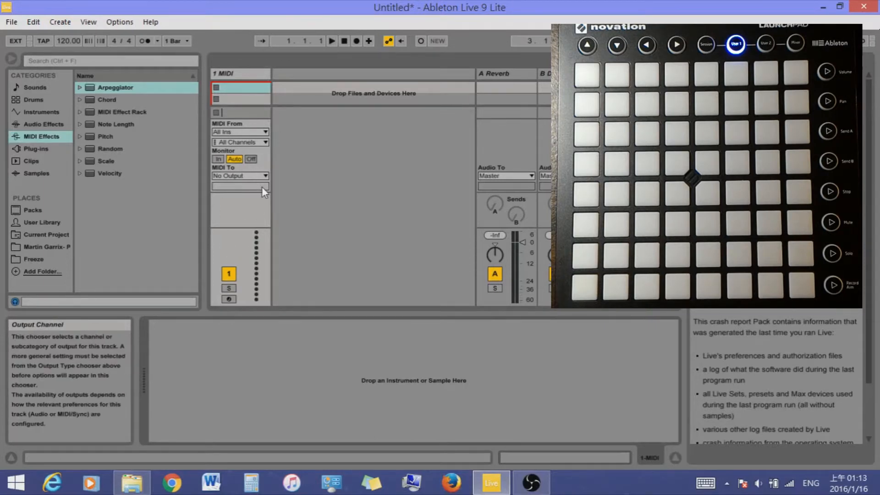
Set the MIDI track's monitoring to In and route its MIDI output to Launchpad MK2 on Ch. 6
{"action": "left_click", "coordinate": [220, 159]}
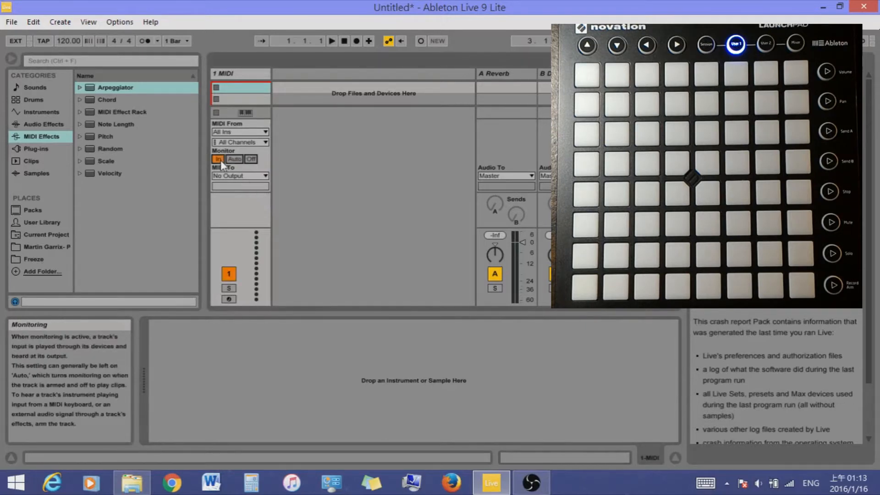
{"action": "left_click", "coordinate": [258, 177]}
{"action": "left_click", "coordinate": [262, 184]}
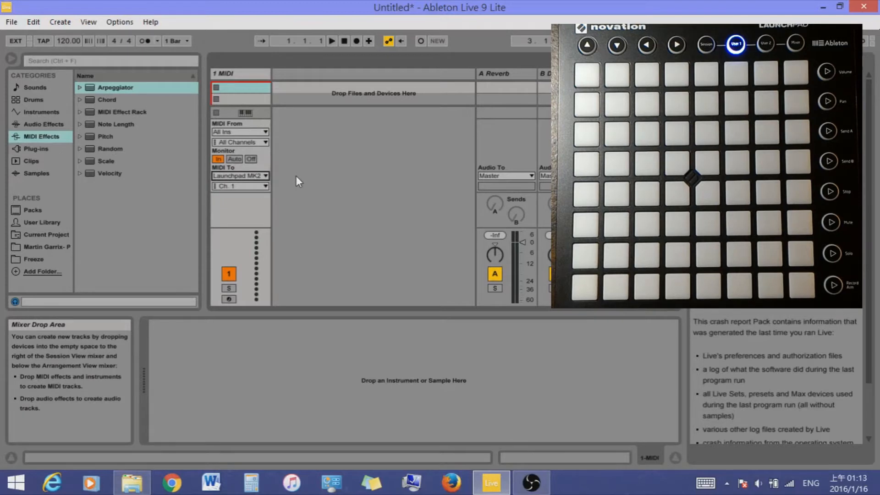
{"action": "left_click", "coordinate": [266, 187]}
{"action": "left_click", "coordinate": [255, 245]}
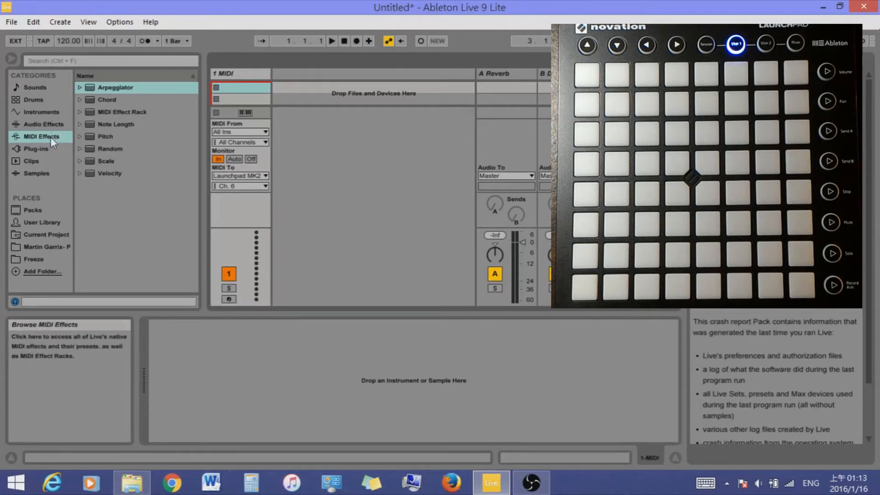
Add a MIDI Effect Rack to the MIDI track and show its chain list with the key zone editor
{"action": "left_click", "coordinate": [122, 114]}
{"action": "left_click_drag", "start_coordinate": [124, 114], "coordinate": [211, 374]}
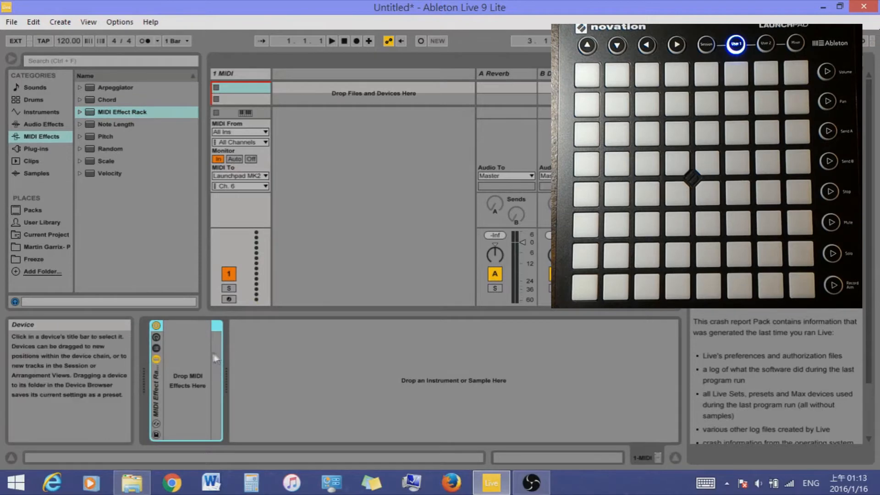
{"action": "left_click", "coordinate": [156, 348]}
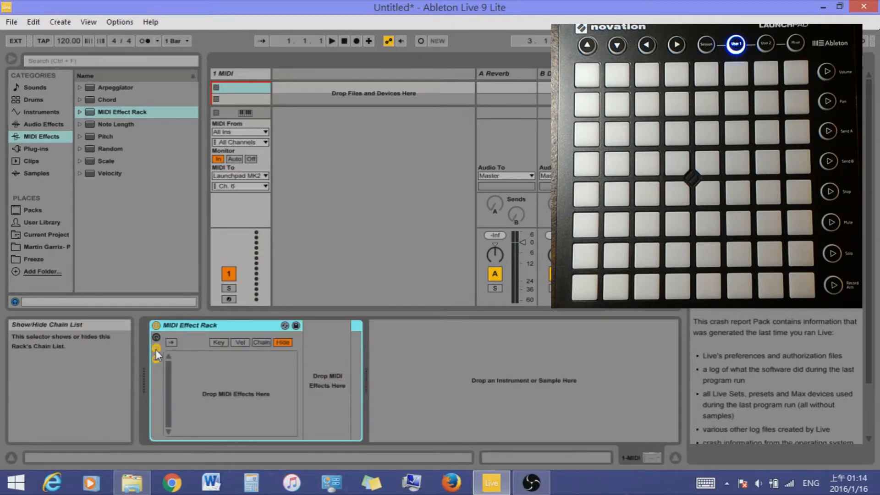
{"action": "left_click", "coordinate": [219, 343]}
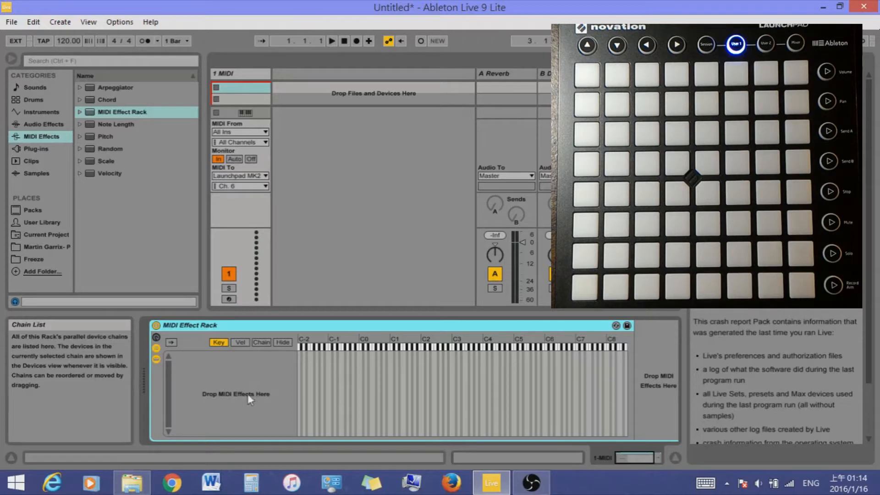
Create a chain in the MIDI Effect Rack and narrow its key zone to the single note C1
{"action": "right_click", "coordinate": [255, 374]}
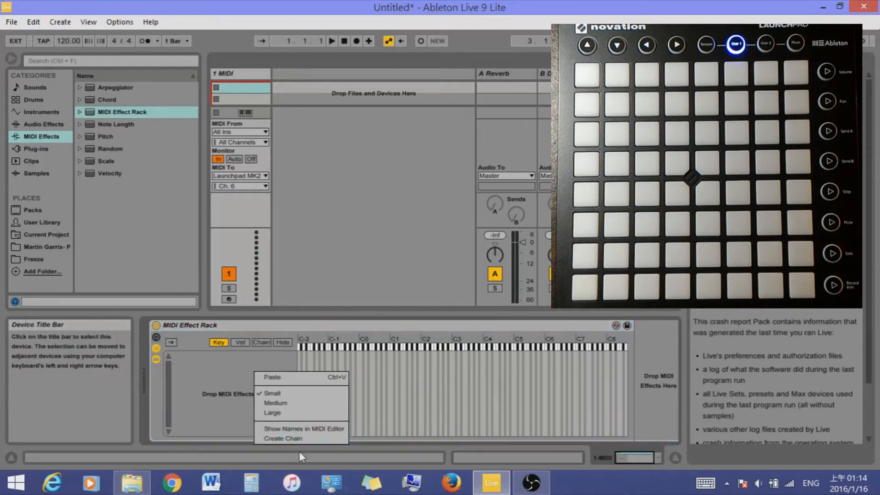
{"action": "left_click", "coordinate": [298, 440]}
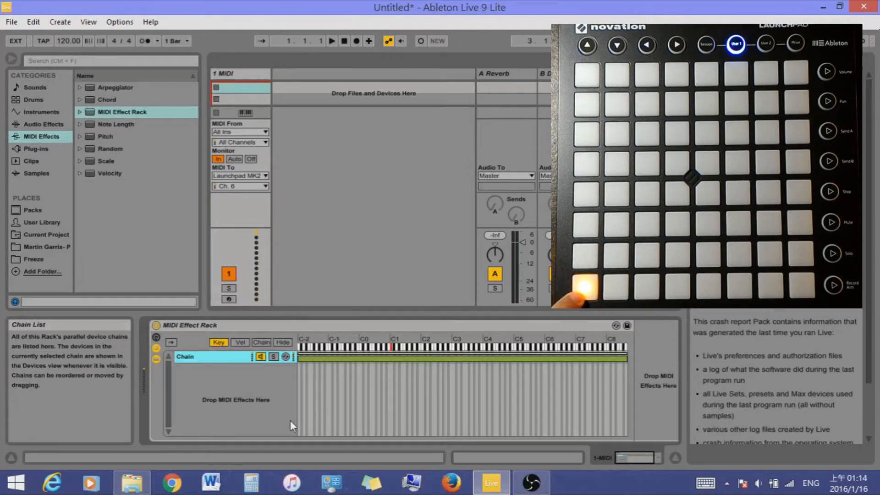
{"action": "double_click", "coordinate": [334, 359]}
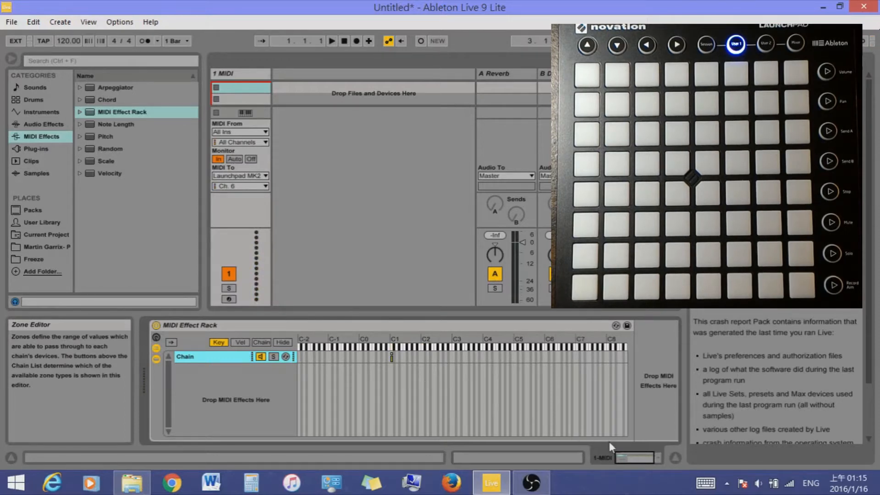
Add an Arpeggiator to the chain inside the MIDI Effect Rack
{"action": "left_click", "coordinate": [630, 458]}
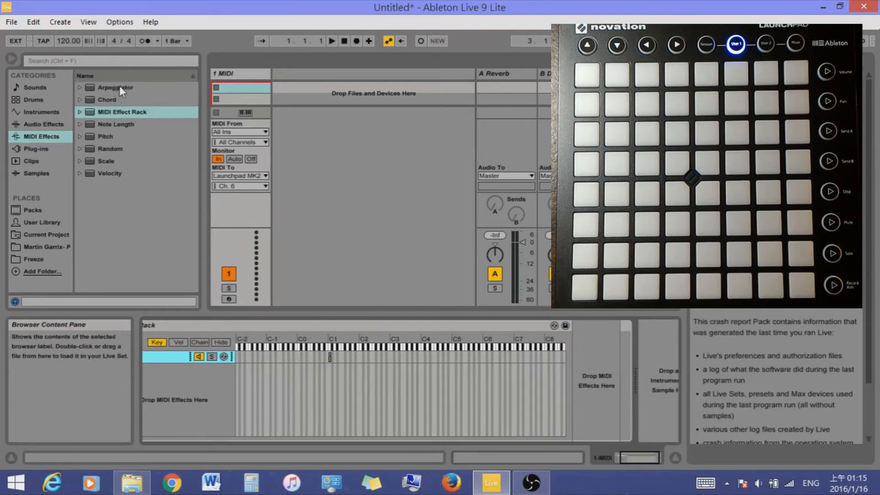
{"action": "left_click", "coordinate": [130, 78]}
{"action": "left_click", "coordinate": [130, 79]}
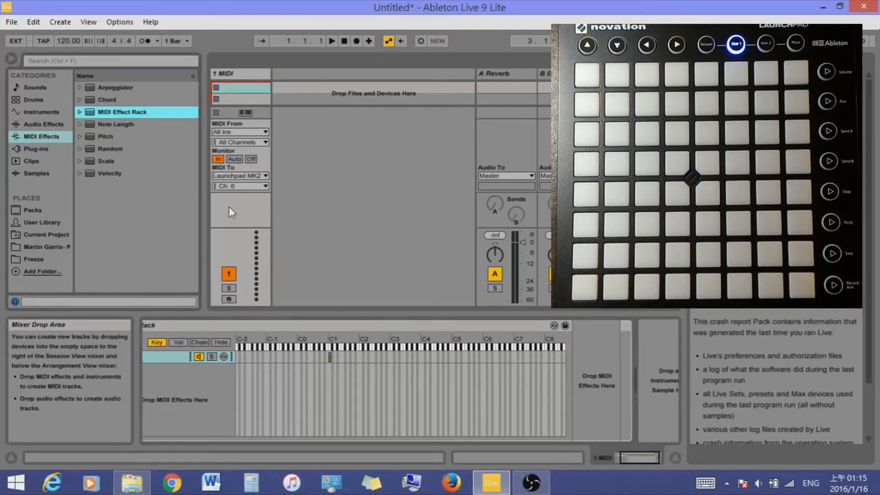
{"action": "left_click", "coordinate": [119, 88]}
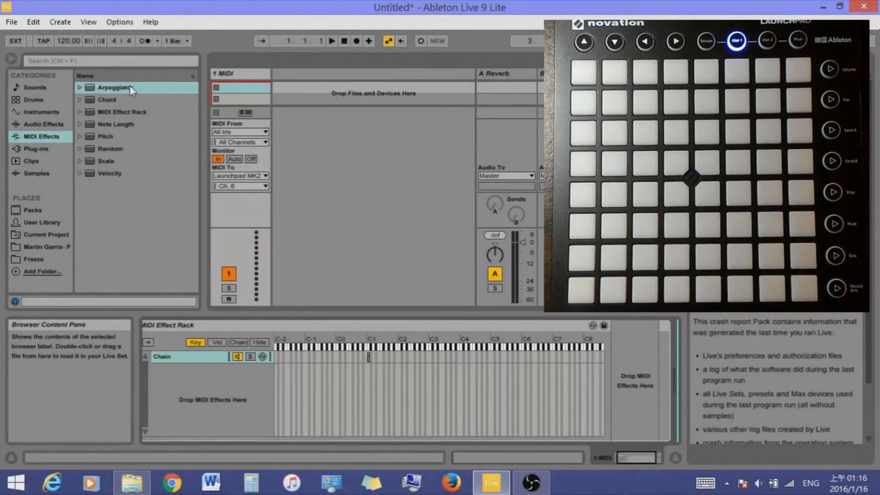
{"action": "left_click_drag", "start_coordinate": [110, 92], "coordinate": [634, 380]}
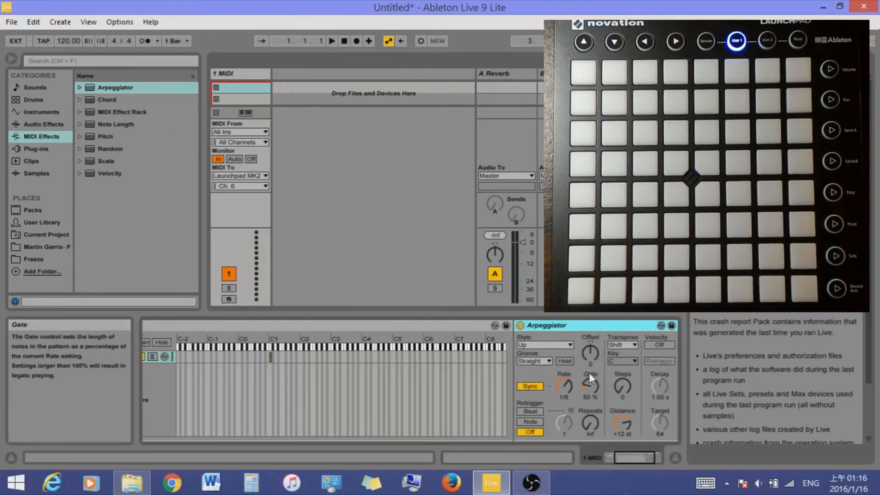
{"action": "left_click_drag", "start_coordinate": [639, 458], "coordinate": [647, 458]}
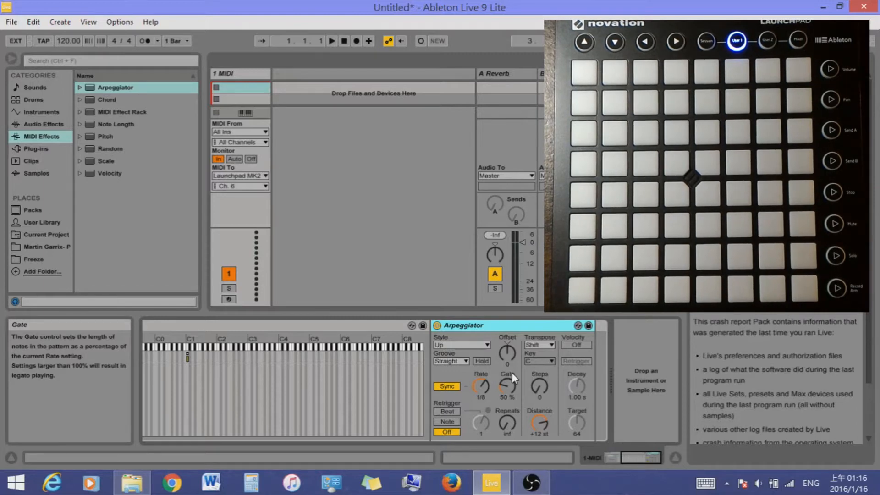
Look through the Arpeggiator's available Style options
{"action": "left_click", "coordinate": [475, 344]}
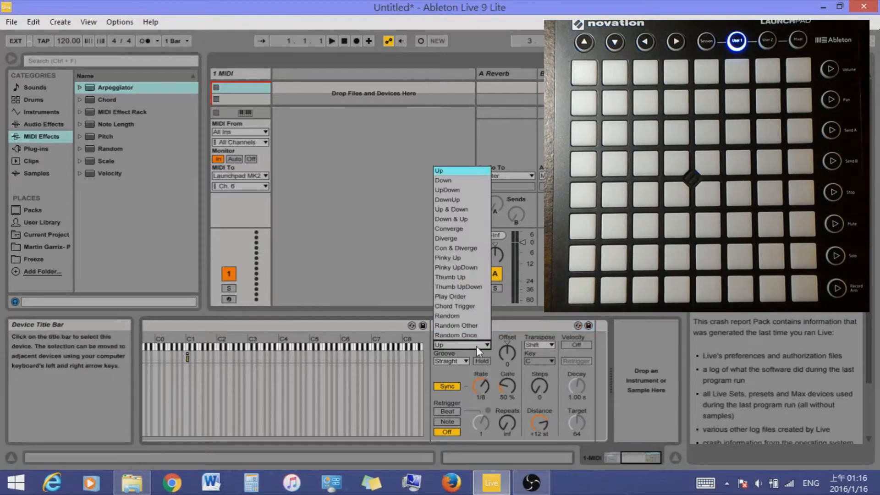
{"action": "left_click", "coordinate": [477, 345]}
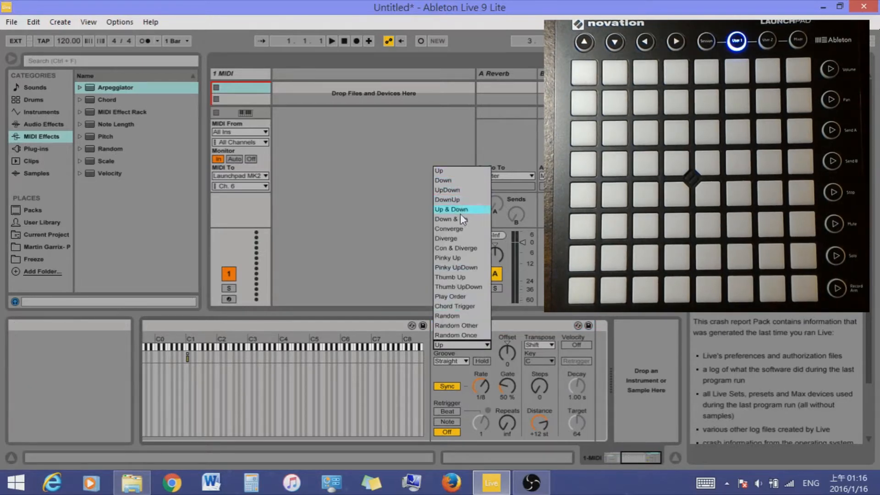
{"action": "left_click", "coordinate": [470, 343]}
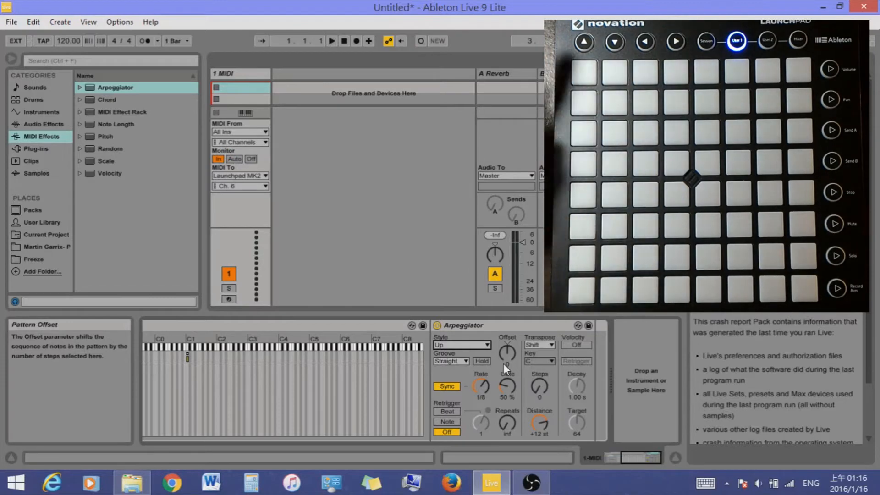
{"action": "left_click", "coordinate": [486, 347]}
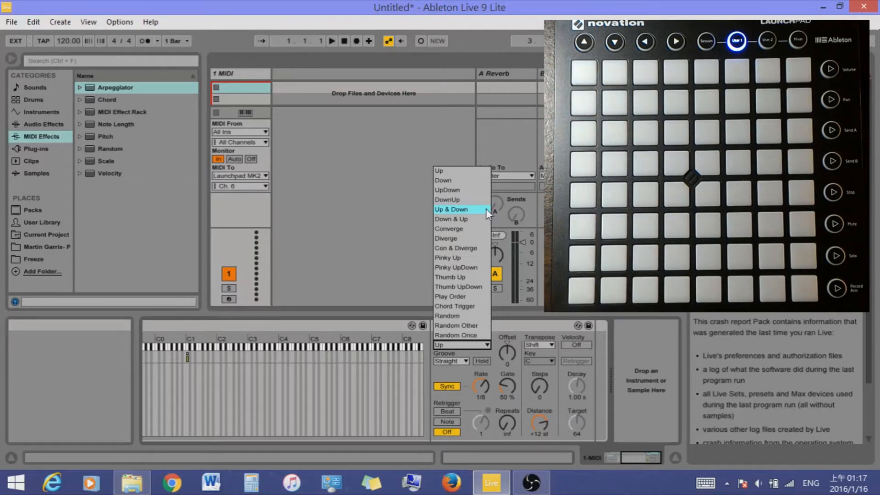
{"action": "left_click", "coordinate": [512, 324]}
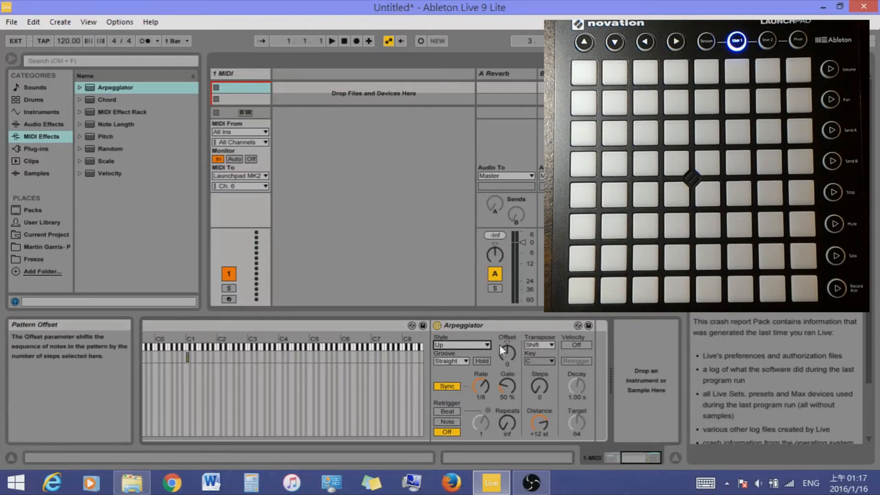
Try the Arpeggiator's synced Rate at 1/128 and 1/1, finishing at 1/4
{"action": "left_click", "coordinate": [481, 389]}
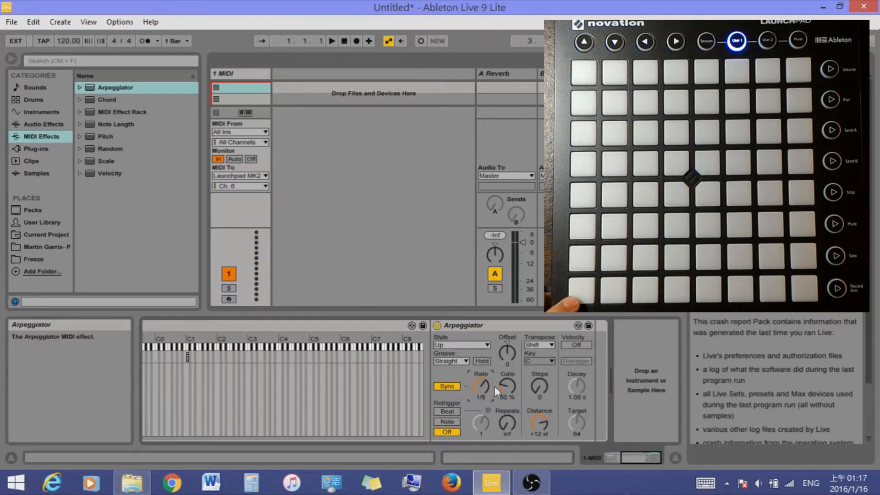
{"action": "left_click_drag", "start_coordinate": [482, 386], "coordinate": [482, 404]}
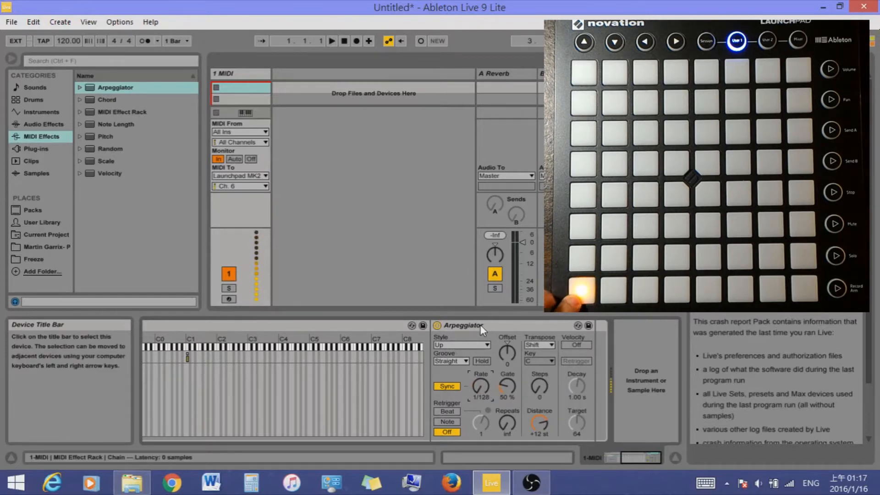
{"action": "left_click_drag", "start_coordinate": [483, 390], "coordinate": [484, 351]}
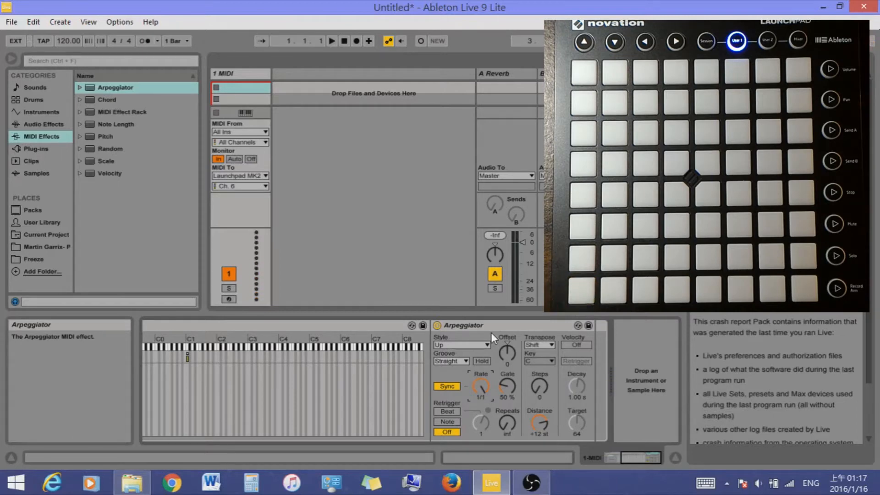
{"action": "left_click_drag", "start_coordinate": [481, 386], "coordinate": [481, 378]}
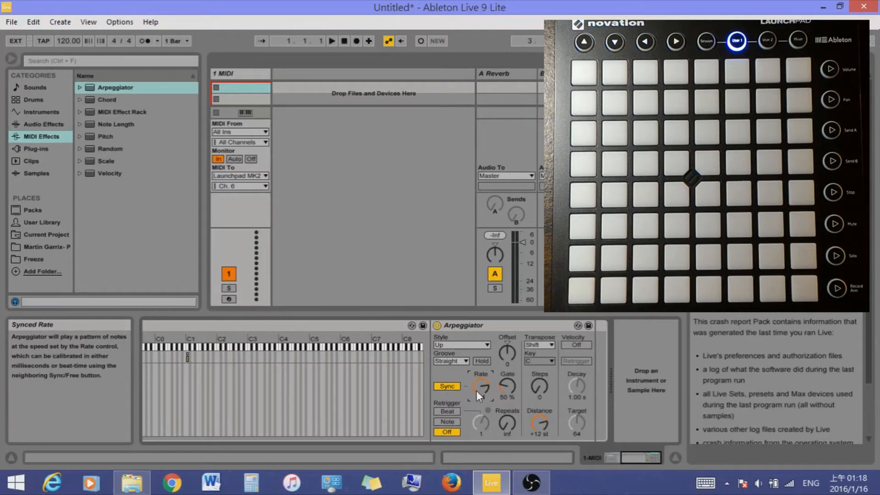
Switch the Arpeggiator to the Free rate in milliseconds, raise the rate, and return it to Sync
{"action": "left_click", "coordinate": [447, 386]}
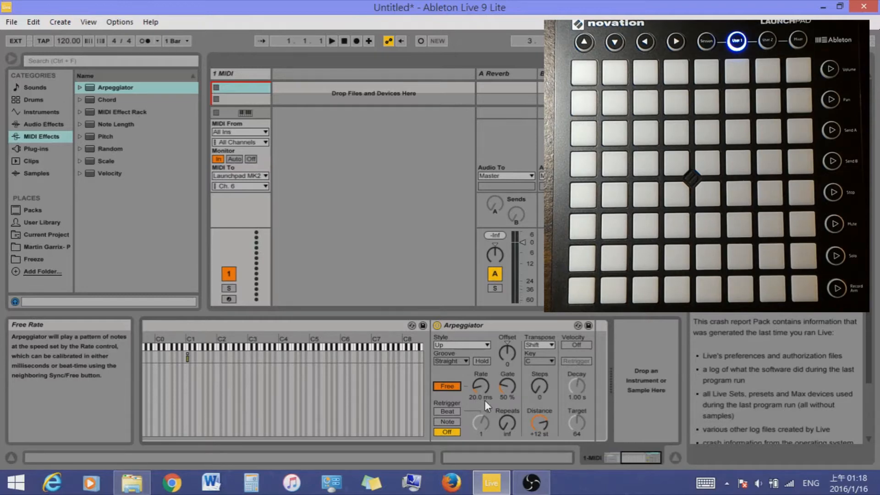
{"action": "left_click_drag", "start_coordinate": [483, 386], "coordinate": [483, 349]}
{"action": "left_click", "coordinate": [455, 390]}
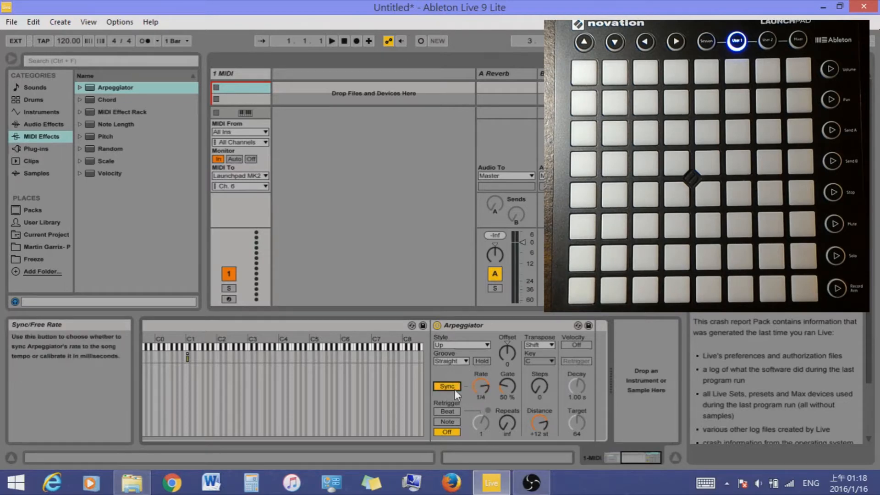
Set the Arpeggiator's Rate to 1/24, then try its Gate at 1% and 200% before setting it to 50%
{"action": "left_click", "coordinate": [513, 384]}
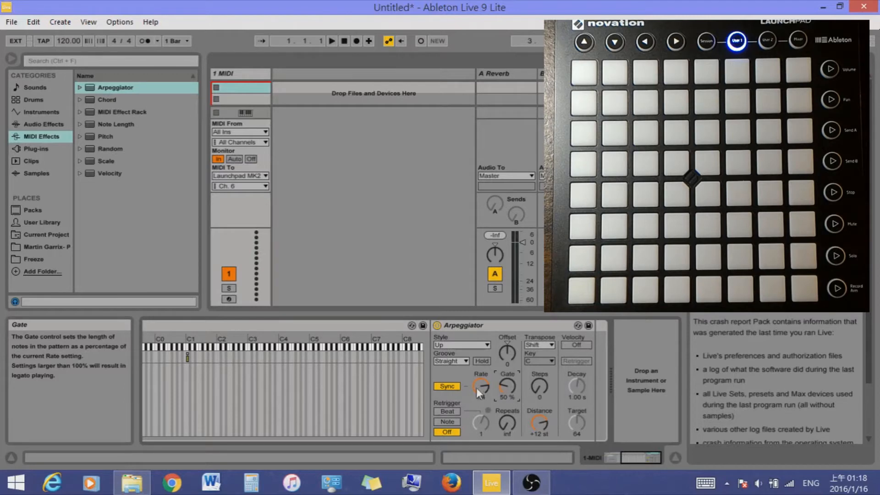
{"action": "left_click_drag", "start_coordinate": [477, 387], "coordinate": [479, 389]}
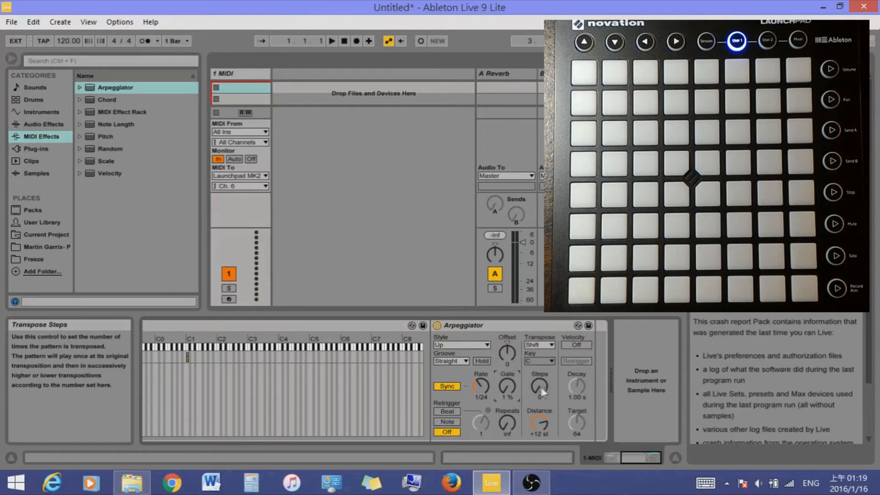
{"action": "left_click_drag", "start_coordinate": [519, 389], "coordinate": [517, 394]}
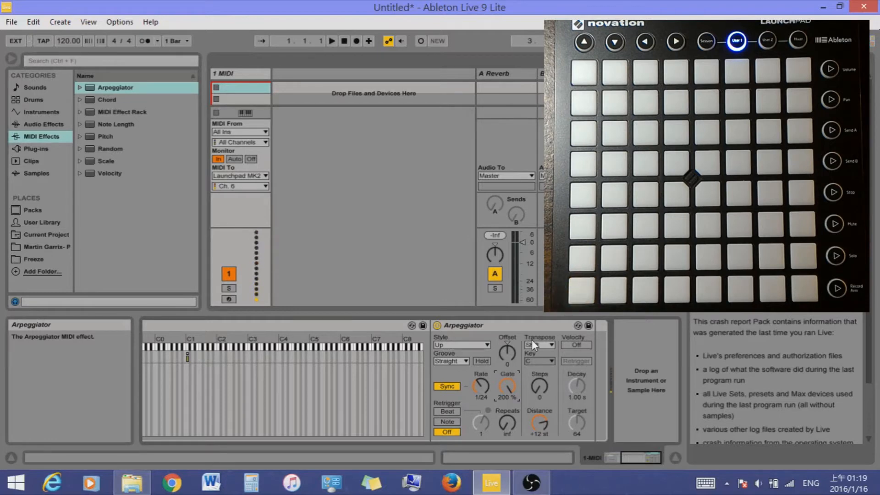
{"action": "left_click", "coordinate": [510, 391]}
{"action": "type", "text": "50"}
{"action": "key", "text": "Return"}
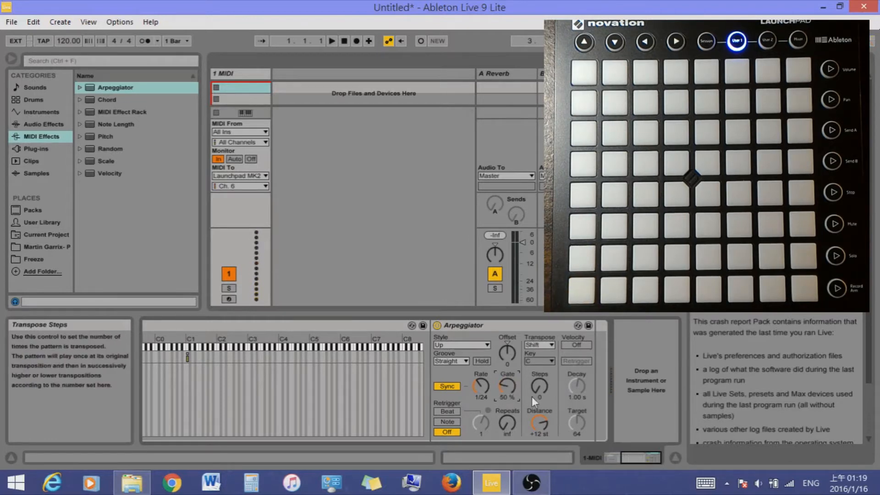
Try adjusting the Arpeggiator's Repeats and leave the value at inf
{"action": "left_click", "coordinate": [510, 419]}
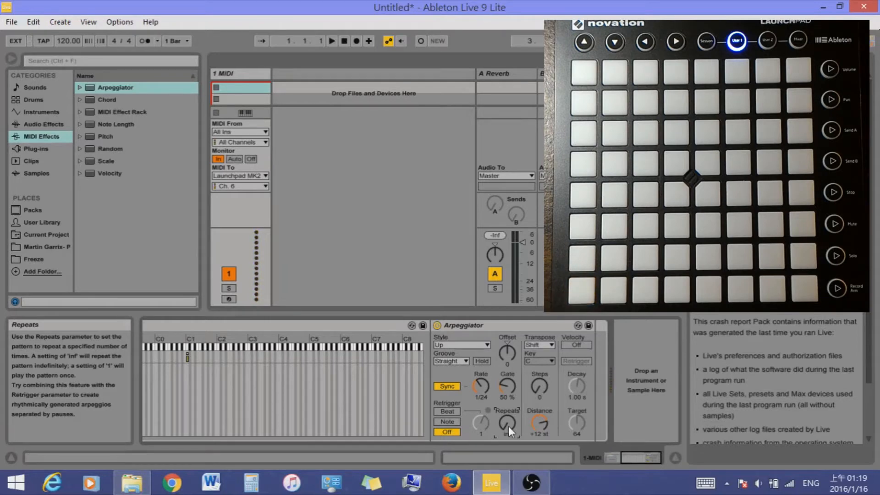
{"action": "left_click_drag", "start_coordinate": [508, 426], "coordinate": [508, 437]}
{"action": "mouse_move", "coordinate": [507, 431]}
{"action": "left_mouse_down"}
{"action": "mouse_move", "coordinate": [508, 404]}
{"action": "mouse_move", "coordinate": [510, 429]}
{"action": "left_mouse_up"}
Replace the Arpeggiator in the rack's chain with a Chord effect
{"action": "left_click", "coordinate": [495, 324]}
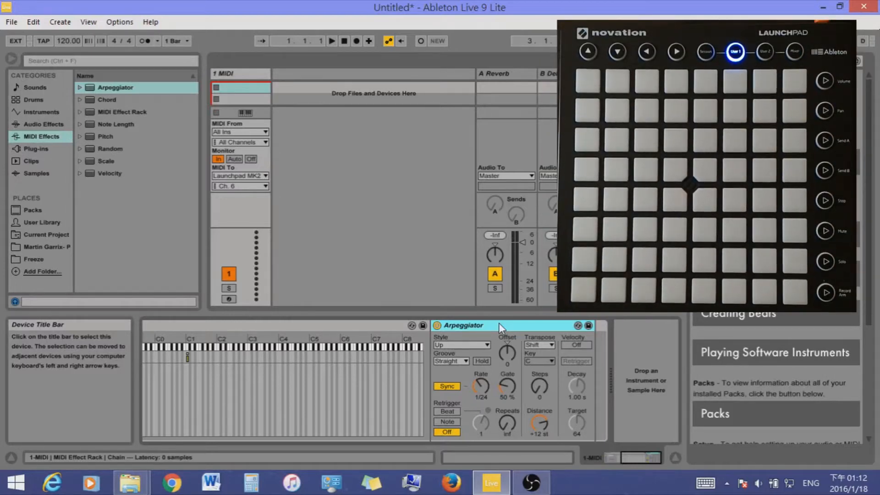
{"action": "key", "text": "Delete"}
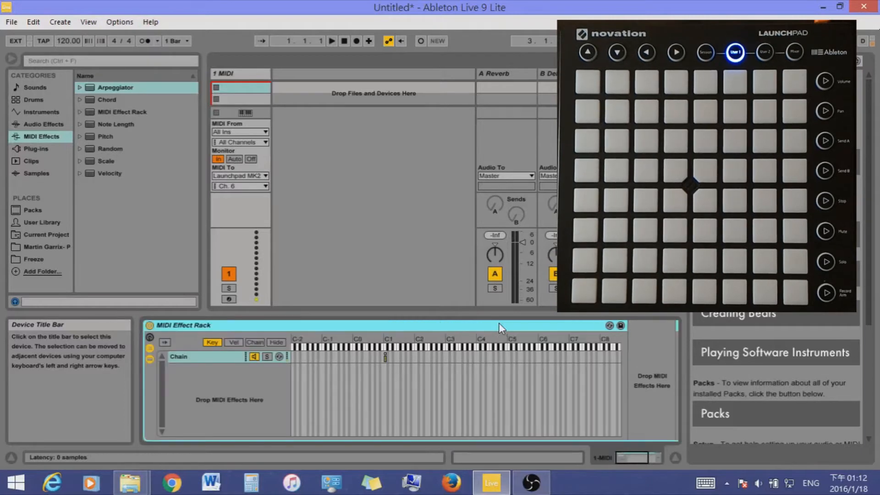
{"action": "left_click", "coordinate": [108, 100]}
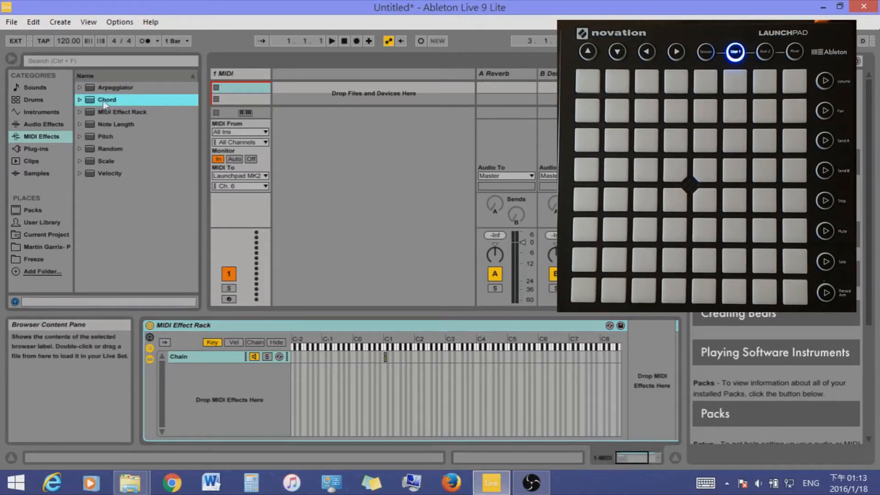
{"action": "left_click_drag", "start_coordinate": [105, 100], "coordinate": [636, 373]}
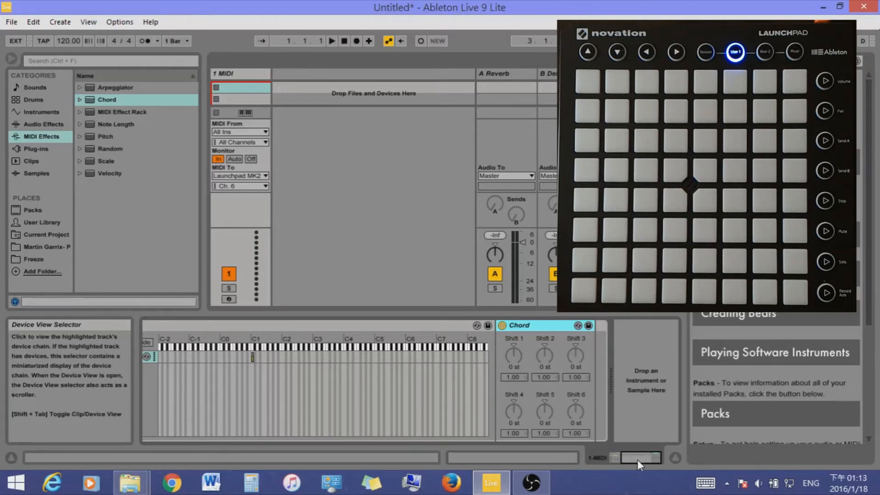
Set the Chord effect's Shift 1 to +1 st, Shift 2 to +2 st and Shift 3 to +3 st
{"action": "left_click_drag", "start_coordinate": [515, 349], "coordinate": [576, 350]}
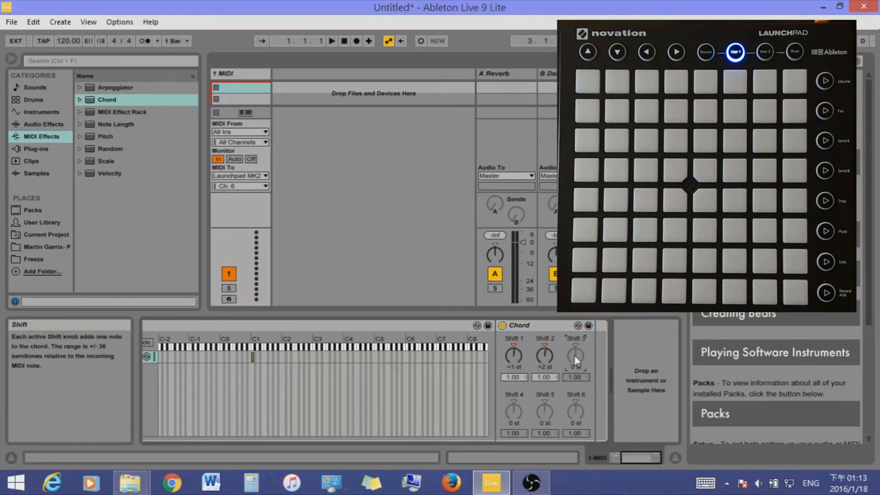
{"action": "key", "text": "Return"}
{"action": "left_click", "coordinate": [551, 332]}
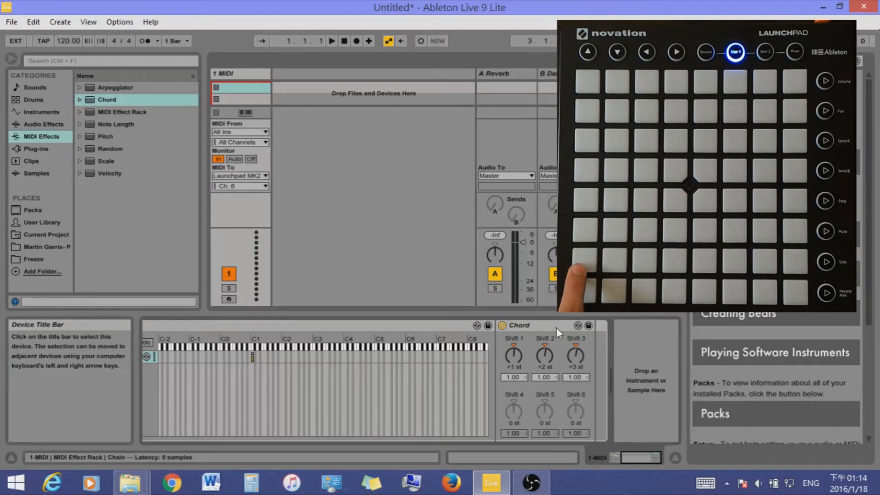
Try the Chord's Shift 4 at +4 st and +32 st, then reset it to 0 st
{"action": "left_click_drag", "start_coordinate": [510, 408], "coordinate": [506, 398]}
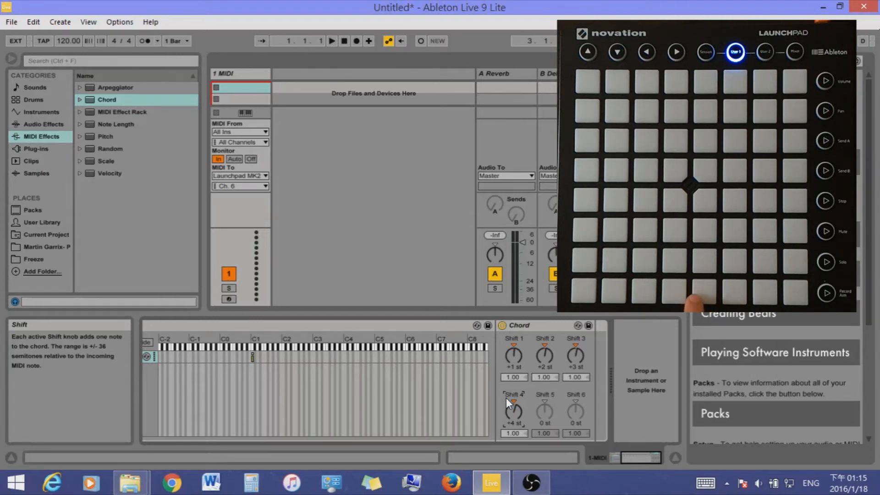
{"action": "type", "text": "32"}
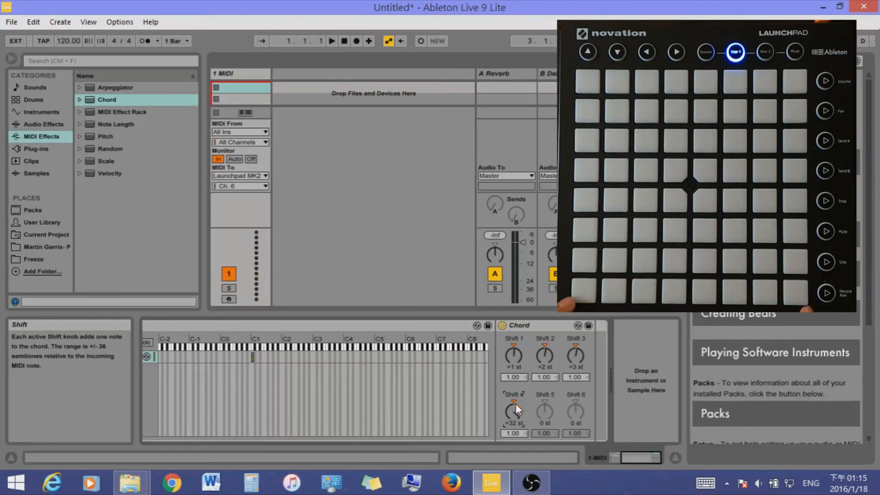
{"action": "left_click", "coordinate": [516, 404]}
Add a second Chord effect after the first and set its Shift 1 to +32 st
{"action": "left_click", "coordinate": [114, 102]}
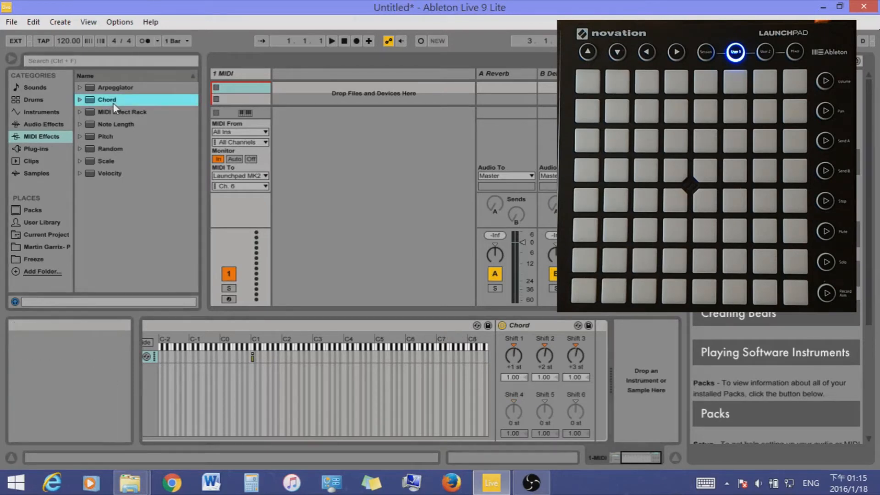
{"action": "key", "text": "Return"}
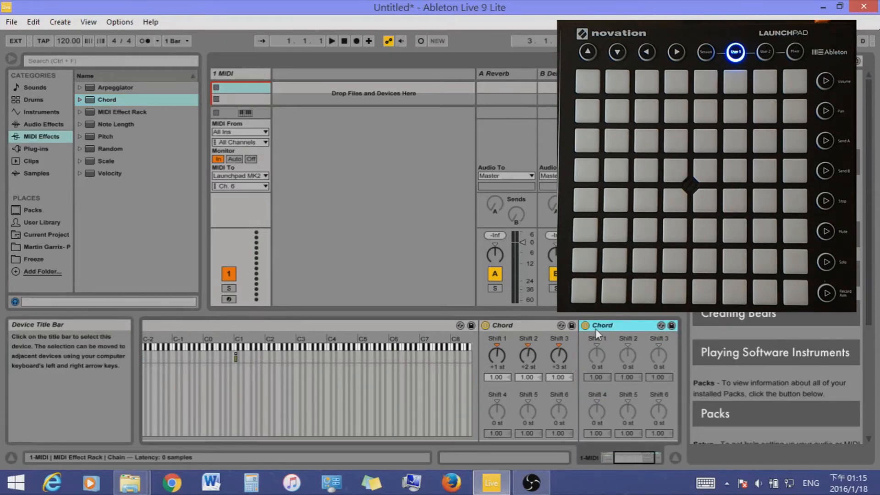
{"action": "left_click", "coordinate": [487, 328]}
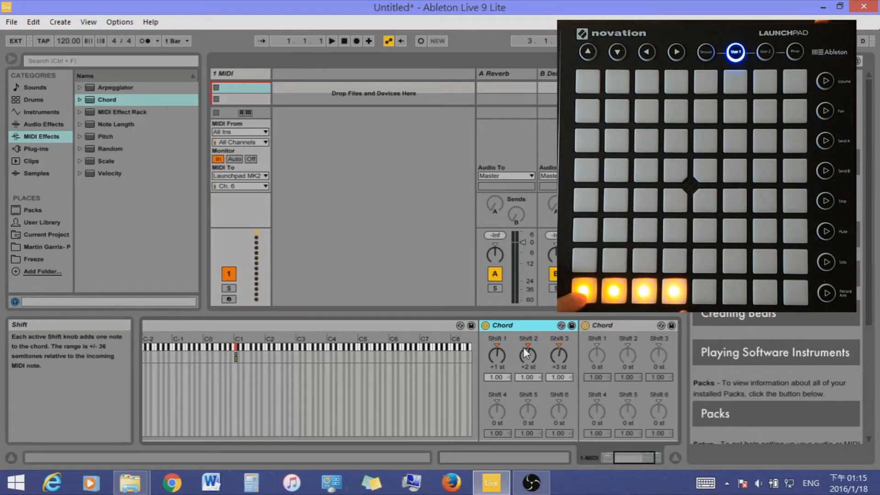
{"action": "left_click", "coordinate": [595, 356]}
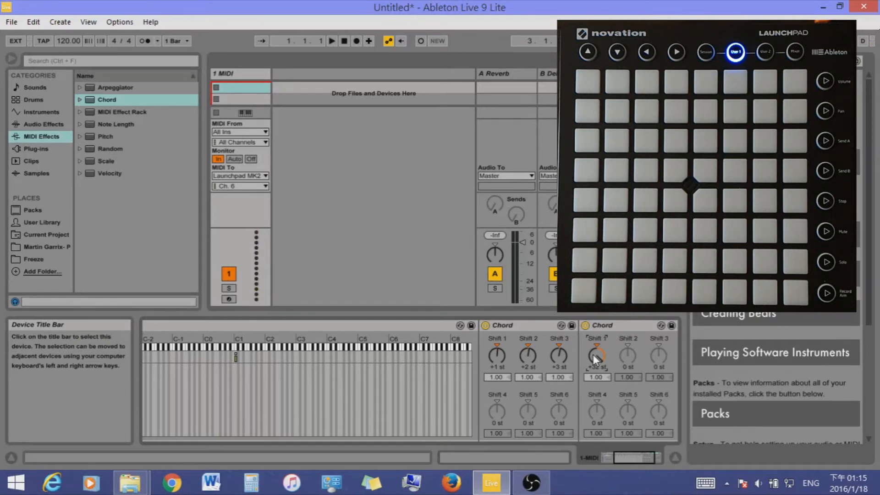
Delete both Chord effects and place a Note Length effect in the rack's chain
{"action": "left_click", "coordinate": [534, 330]}
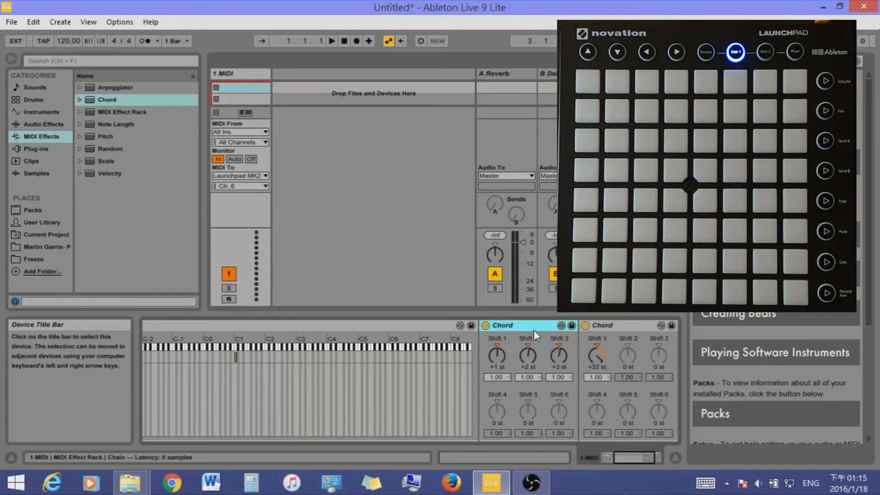
{"action": "key", "text": "Delete"}
{"action": "key", "text": "Delete"}
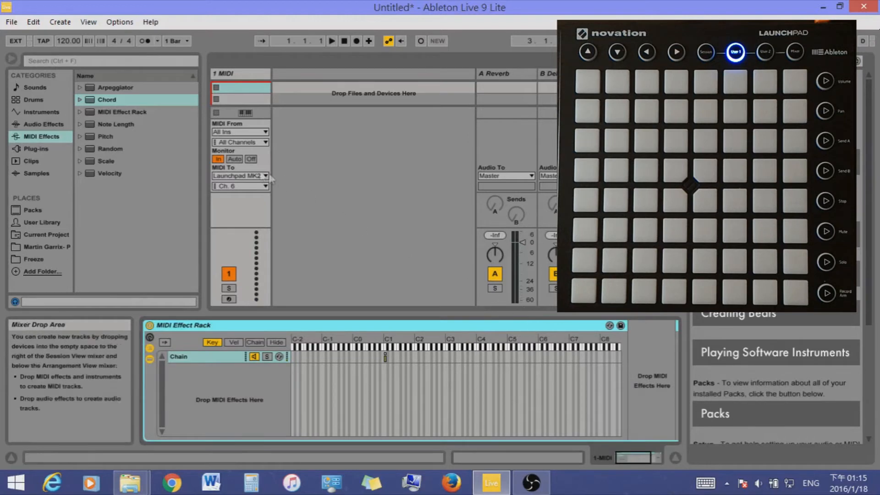
{"action": "left_click", "coordinate": [115, 124]}
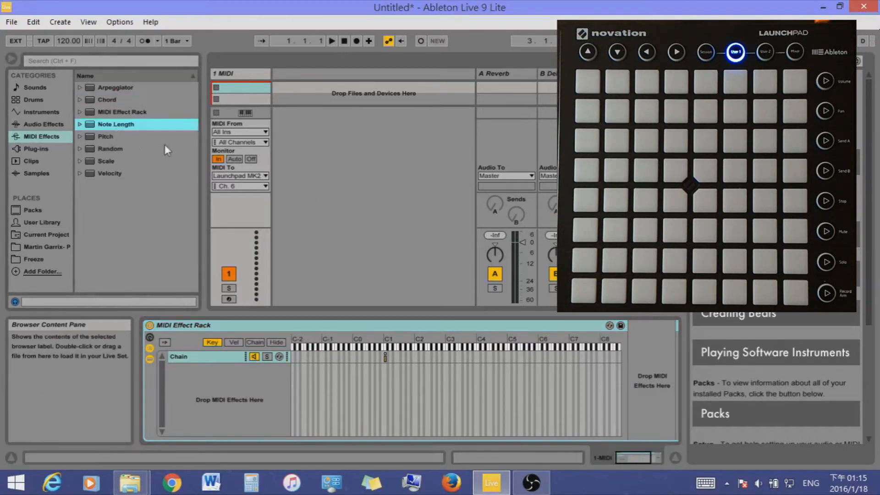
{"action": "left_click_drag", "start_coordinate": [469, 349], "coordinate": [639, 394]}
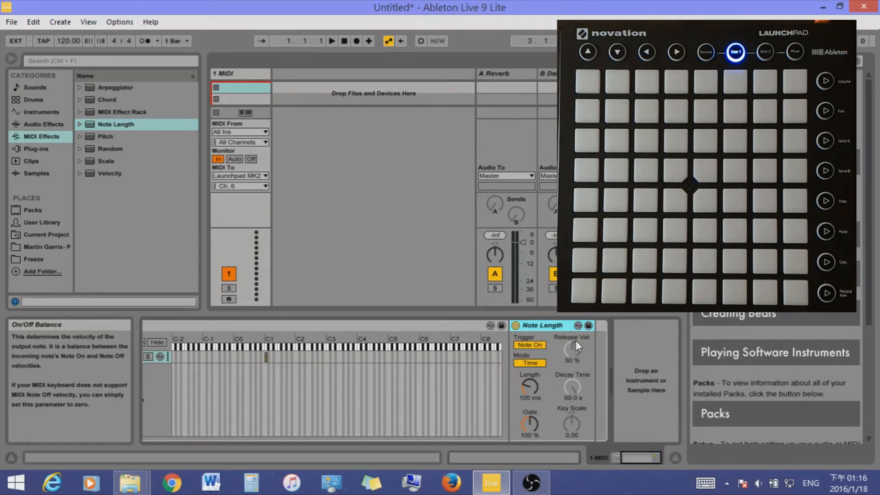
Try Note Length's Length at 10.0 ms, raise it to 60.0 s, and start playback
{"action": "left_click", "coordinate": [530, 379]}
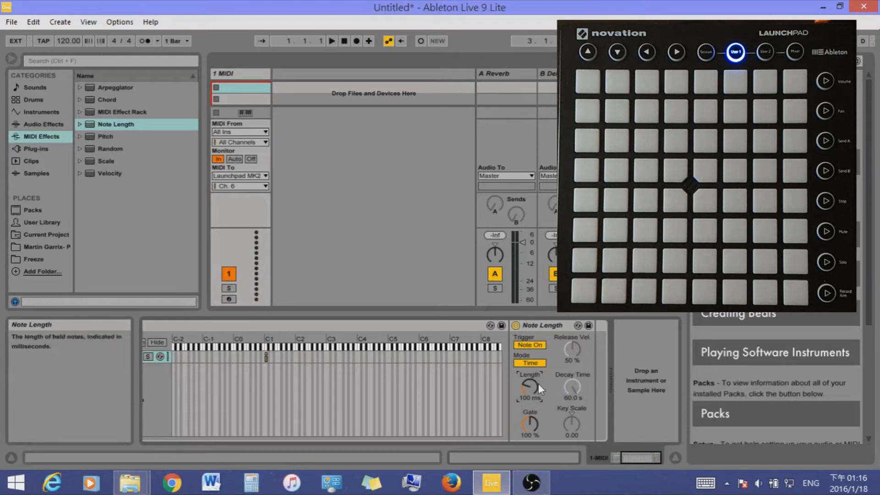
{"action": "left_click_drag", "start_coordinate": [534, 383], "coordinate": [533, 399]}
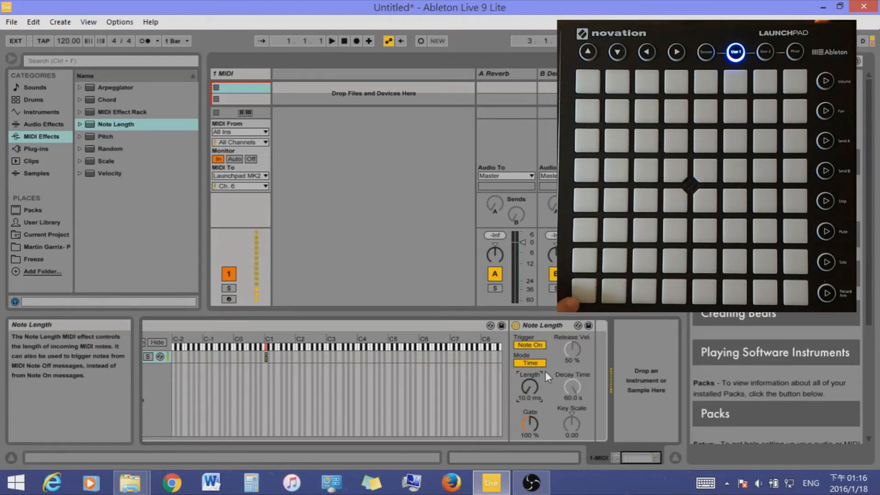
{"action": "left_click_drag", "start_coordinate": [527, 393], "coordinate": [527, 348]}
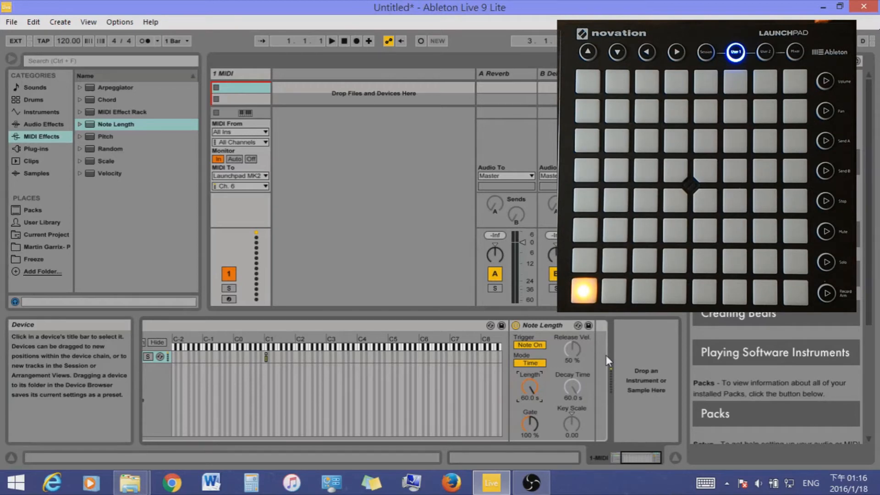
{"action": "key", "text": "space"}
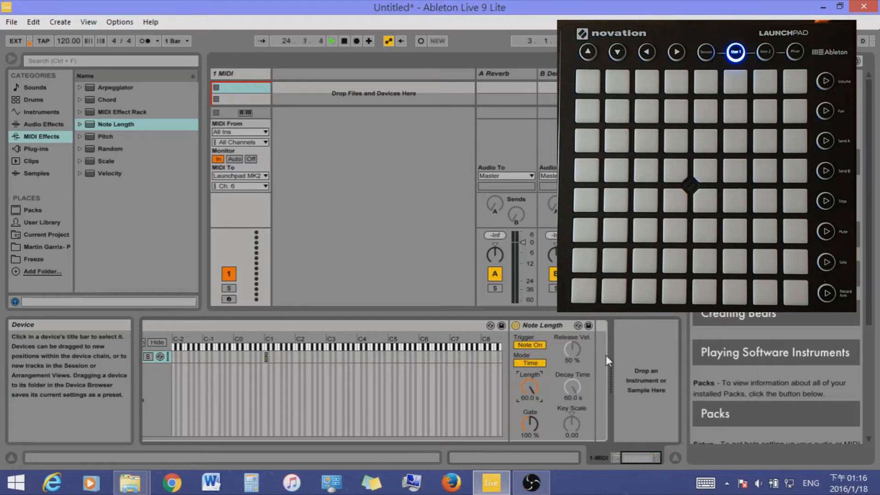
Replace the Note Length effect in the rack's chain with a Pitch effect
{"action": "left_click", "coordinate": [561, 326]}
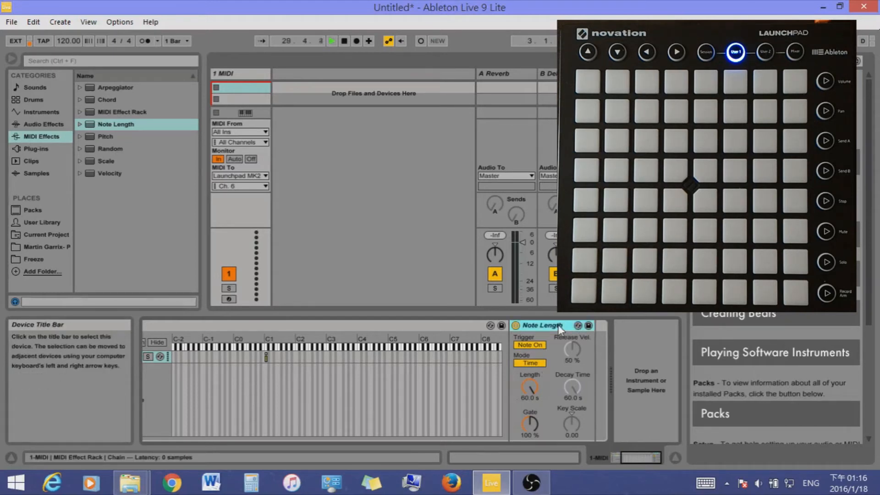
{"action": "key", "text": "Delete"}
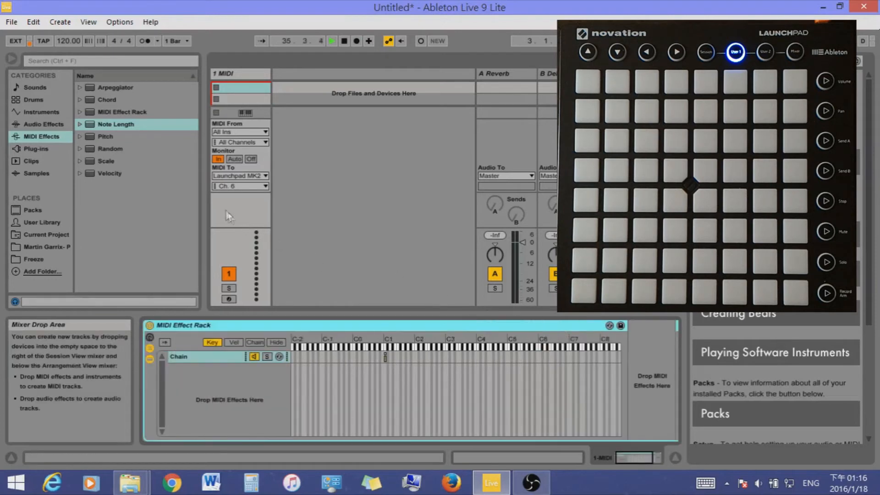
{"action": "left_click", "coordinate": [118, 140]}
{"action": "left_click_drag", "start_coordinate": [112, 137], "coordinate": [630, 442]}
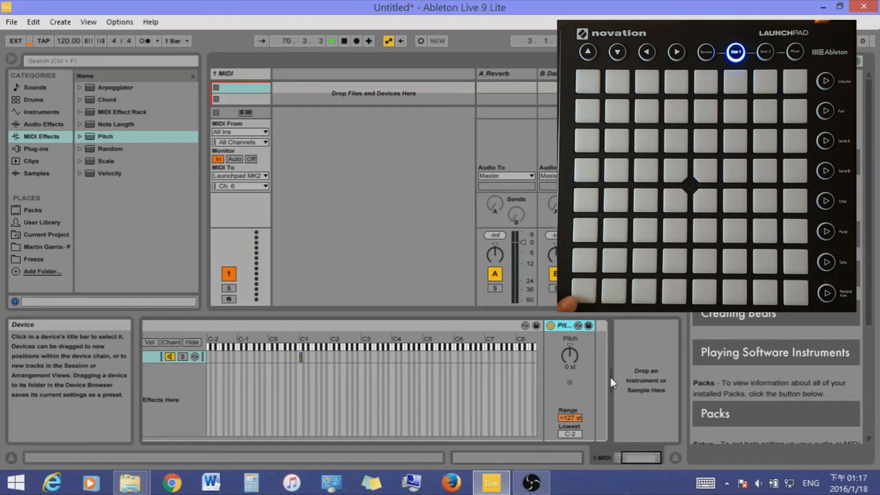
Add a Chord after Pitch with Shifts 1 to 3 at +1, +2 and +3 st, and set Pitch to +12 st
{"action": "left_click", "coordinate": [105, 100]}
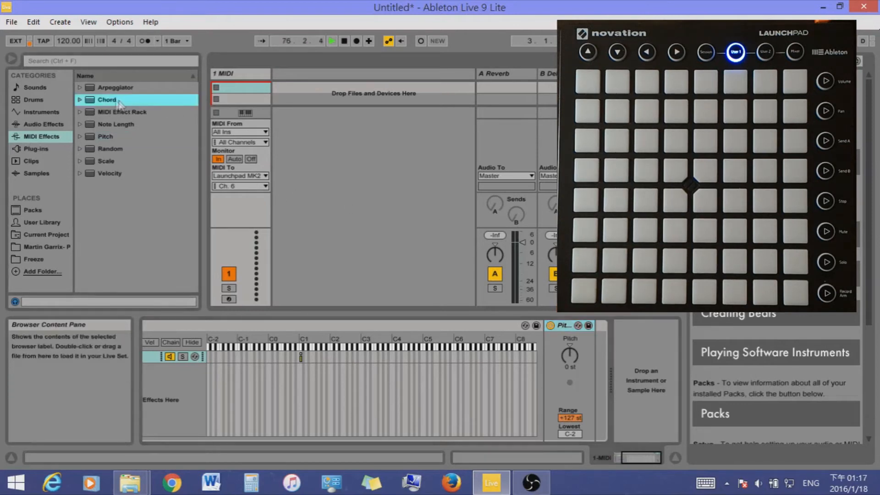
{"action": "left_click_drag", "start_coordinate": [246, 148], "coordinate": [596, 402]}
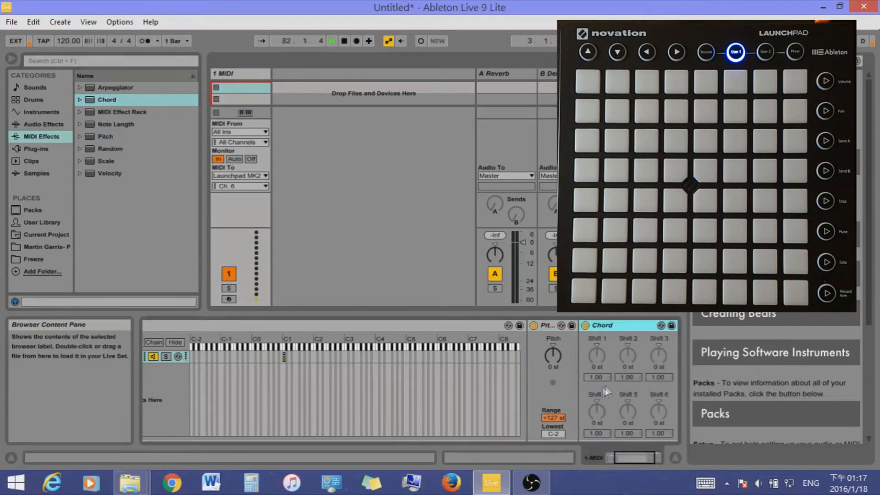
{"action": "left_click", "coordinate": [596, 357]}
{"action": "type", "text": "1"}
{"action": "left_click", "coordinate": [628, 356]}
{"action": "type", "text": "2"}
{"action": "left_click", "coordinate": [653, 353]}
{"action": "type", "text": "3"}
{"action": "key", "text": "Return"}
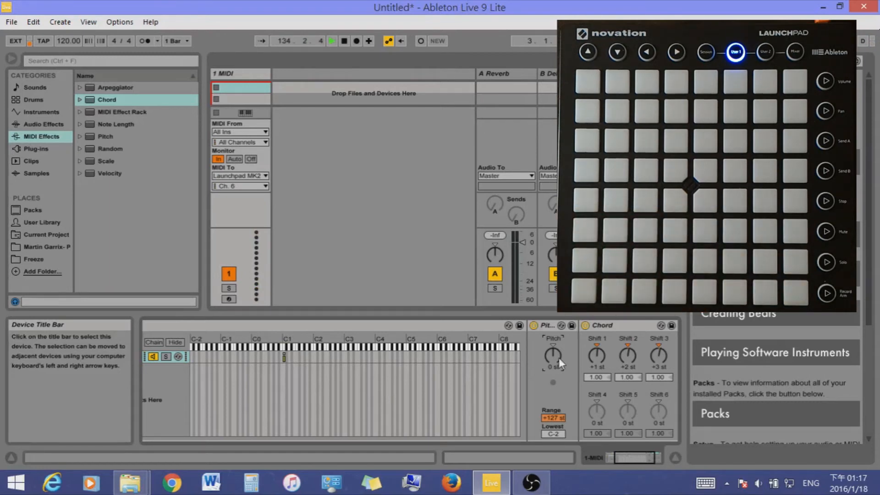
{"action": "key", "text": "Return"}
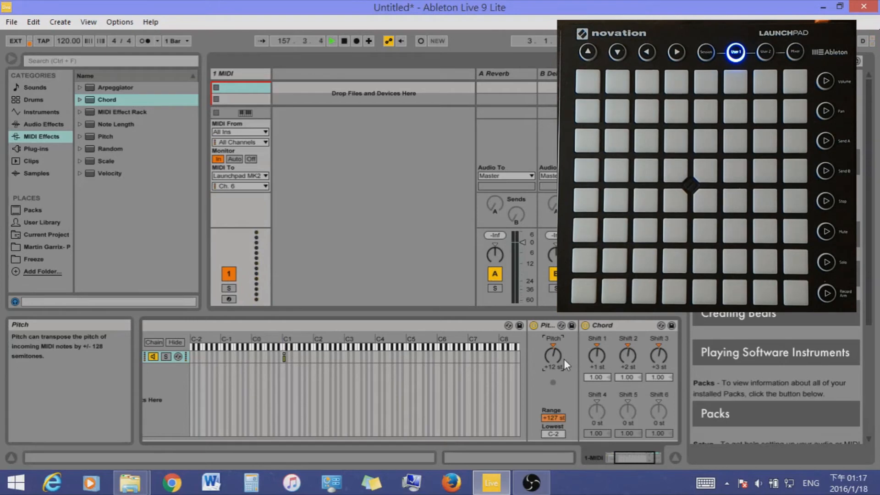
Delete the Pitch and Chord effects and load a Random effect into the rack's chain
{"action": "left_click", "coordinate": [551, 328]}
{"action": "key", "text": "Delete"}
{"action": "key", "text": "Delete"}
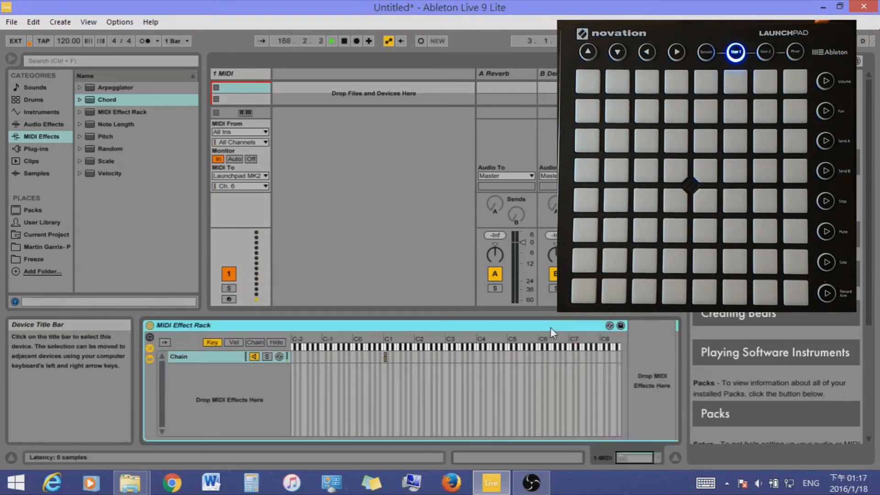
{"action": "left_click", "coordinate": [114, 158]}
{"action": "left_click", "coordinate": [106, 149]}
{"action": "double_click", "coordinate": [105, 148]}
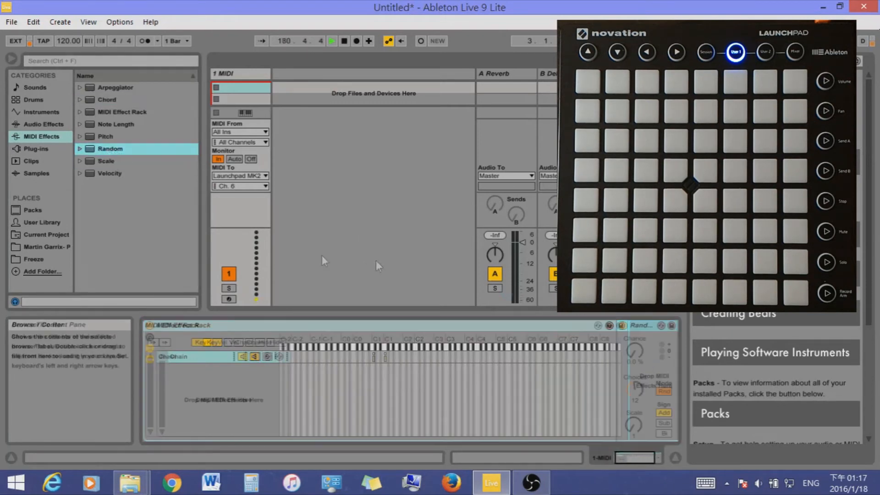
Try a Scale effect placed ahead of Random in the chain, then remove it
{"action": "left_click", "coordinate": [113, 161]}
{"action": "scroll", "coordinate": [668, 349], "scroll_direction": "right", "scroll_amount": 5}
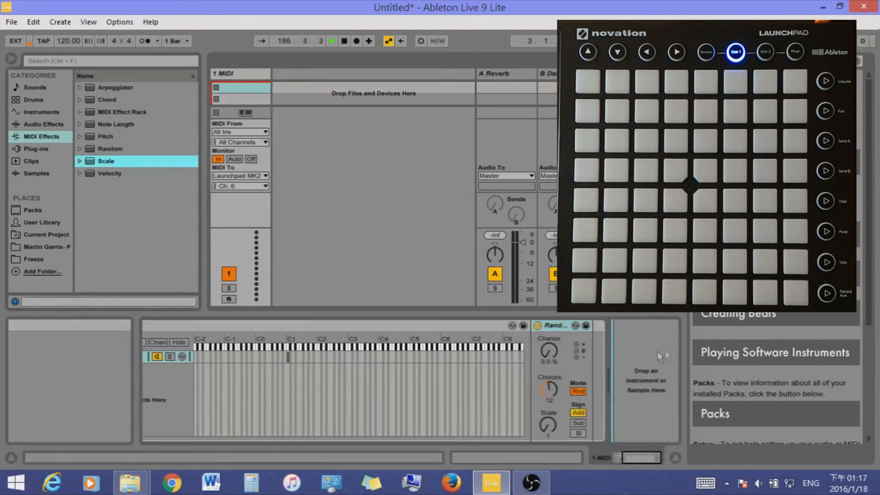
{"action": "left_click_drag", "start_coordinate": [587, 359], "coordinate": [587, 359]}
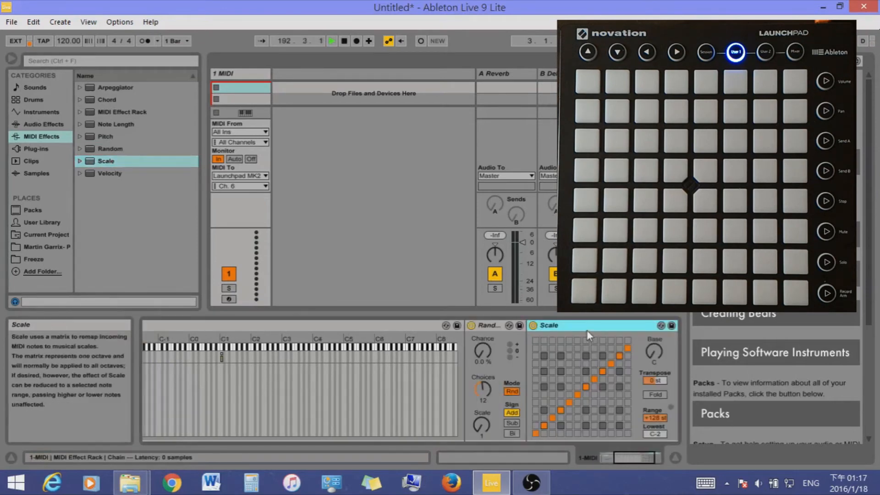
{"action": "left_click_drag", "start_coordinate": [473, 341], "coordinate": [473, 341]}
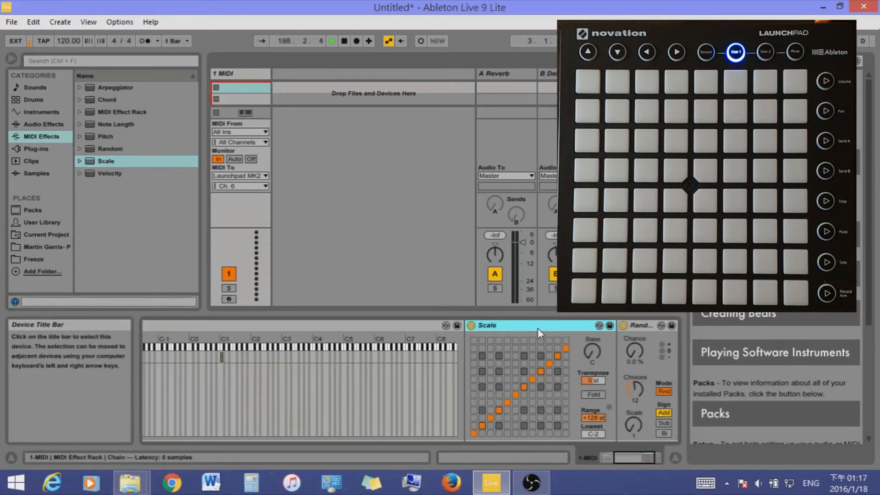
{"action": "left_click_drag", "start_coordinate": [628, 458], "coordinate": [634, 457]}
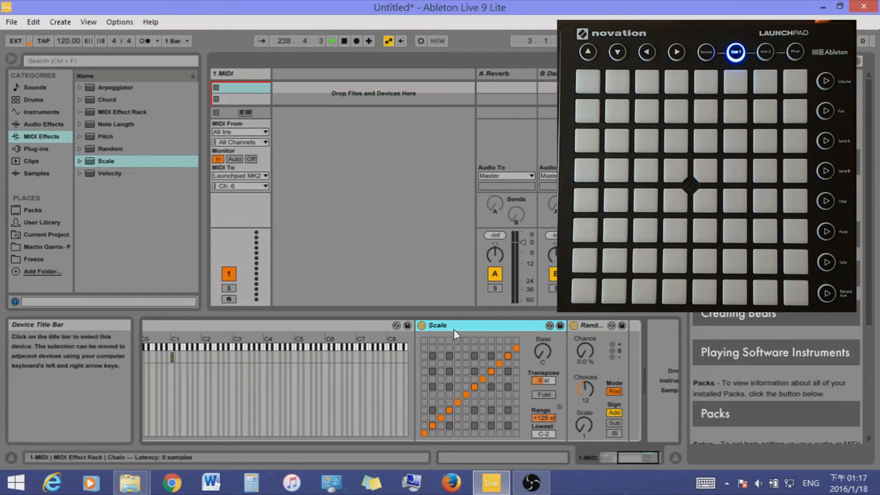
{"action": "key", "text": "Delete"}
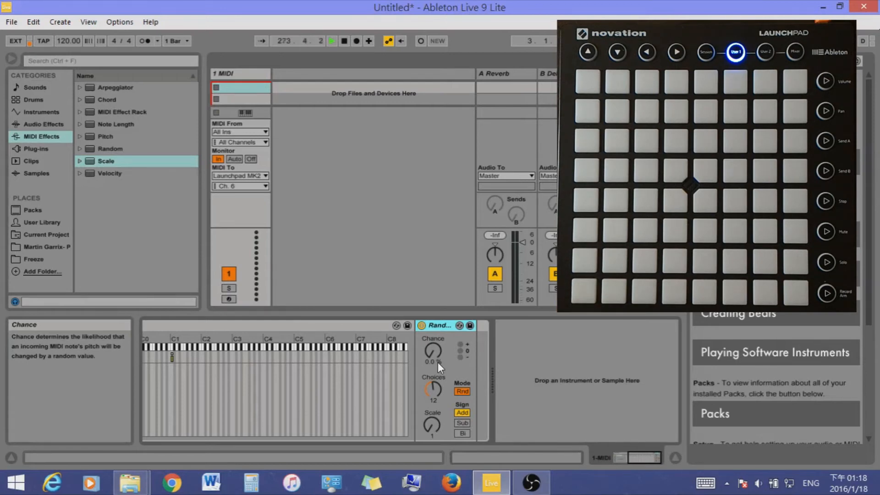
Set the Random effect's Chance to 100% and Choices to 24, leaving its Scale at 1
{"action": "left_click_drag", "start_coordinate": [437, 358], "coordinate": [437, 298]}
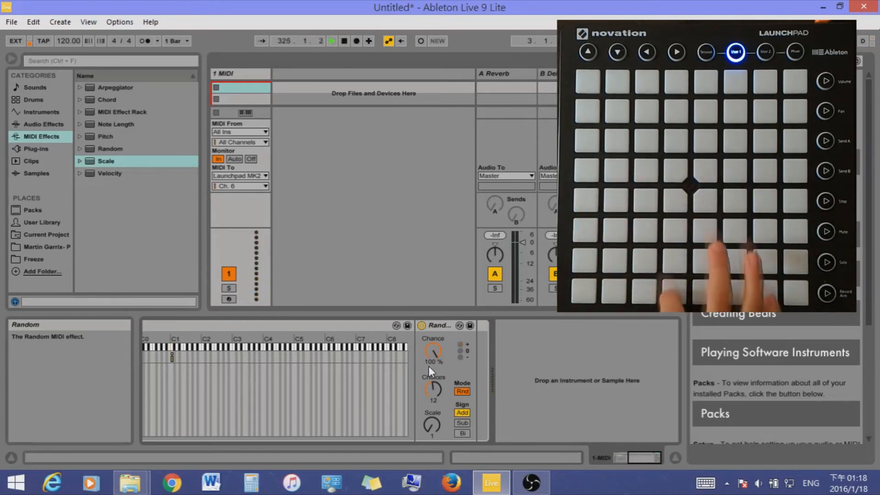
{"action": "left_click_drag", "start_coordinate": [436, 389], "coordinate": [436, 366]}
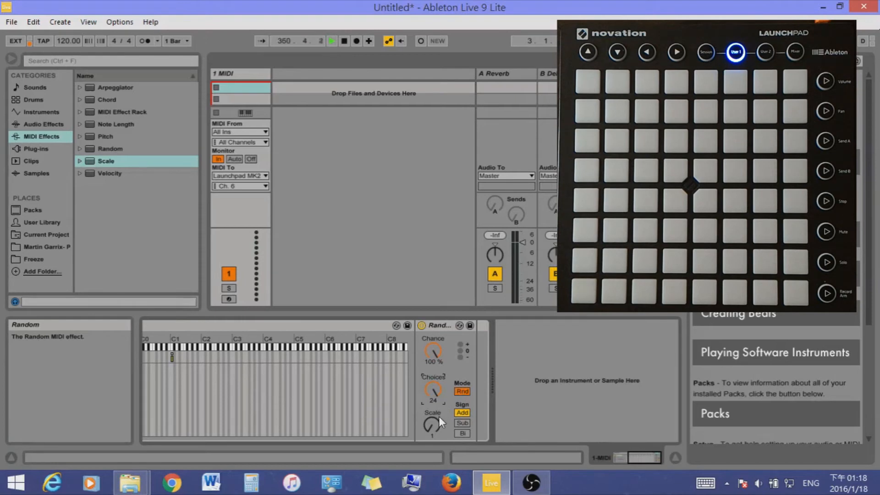
{"action": "left_click_drag", "start_coordinate": [432, 426], "coordinate": [433, 408]}
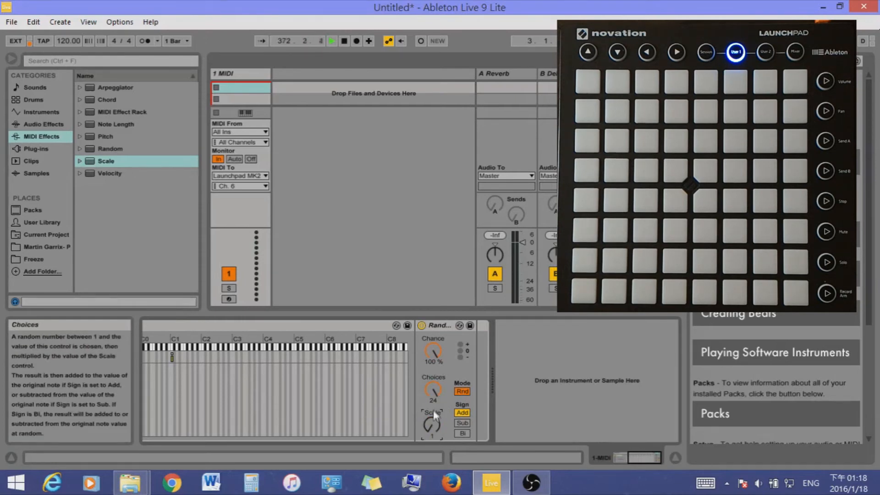
Delete the Random effect from the rack's chain
{"action": "left_click", "coordinate": [440, 326]}
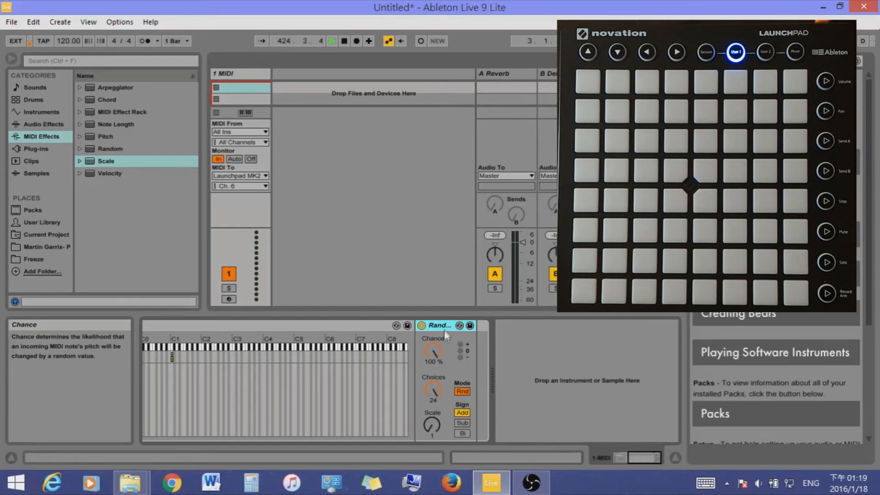
{"action": "key", "text": "Delete"}
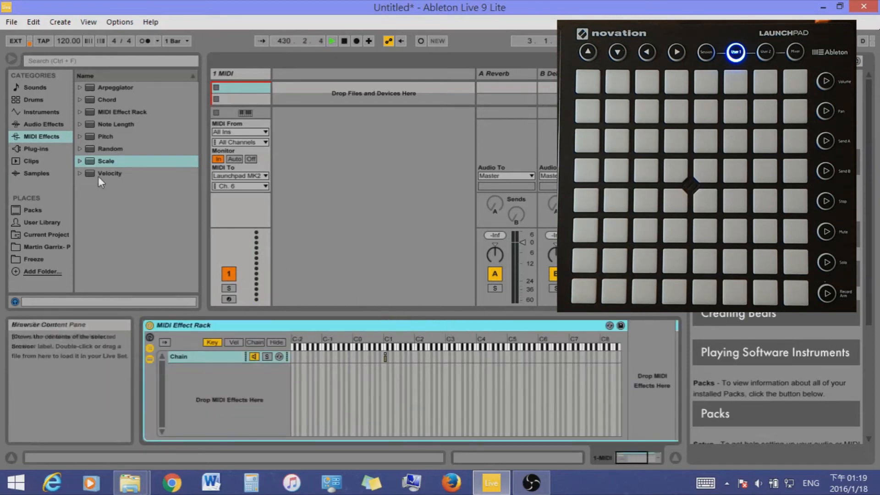
Load a Velocity effect into the rack's chain and lower its Out Hi to 0
{"action": "left_click", "coordinate": [114, 175]}
{"action": "left_click_drag", "start_coordinate": [255, 216], "coordinate": [635, 419]}
{"action": "left_click_drag", "start_coordinate": [633, 456], "coordinate": [654, 455]}
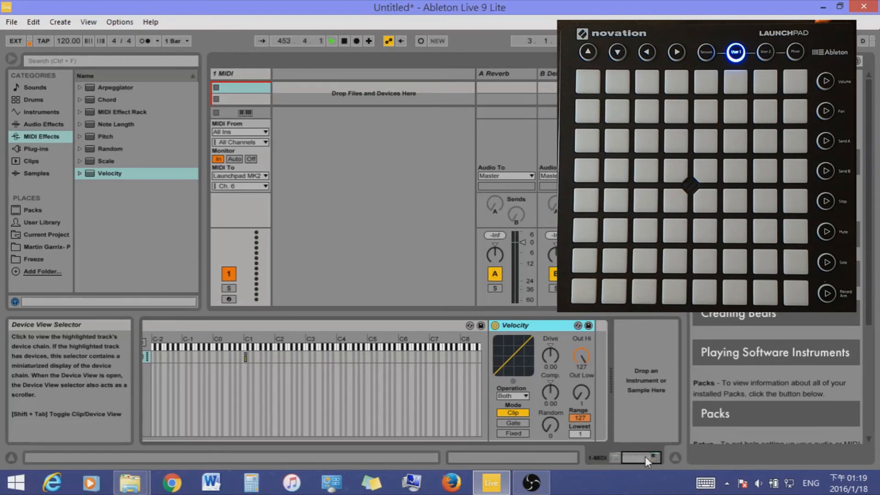
{"action": "left_click", "coordinate": [578, 356]}
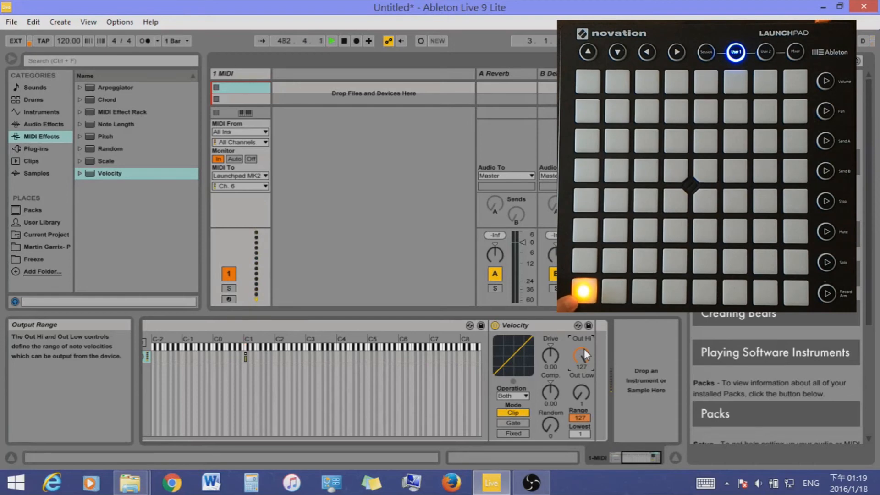
{"action": "left_click_drag", "start_coordinate": [584, 348], "coordinate": [581, 405]}
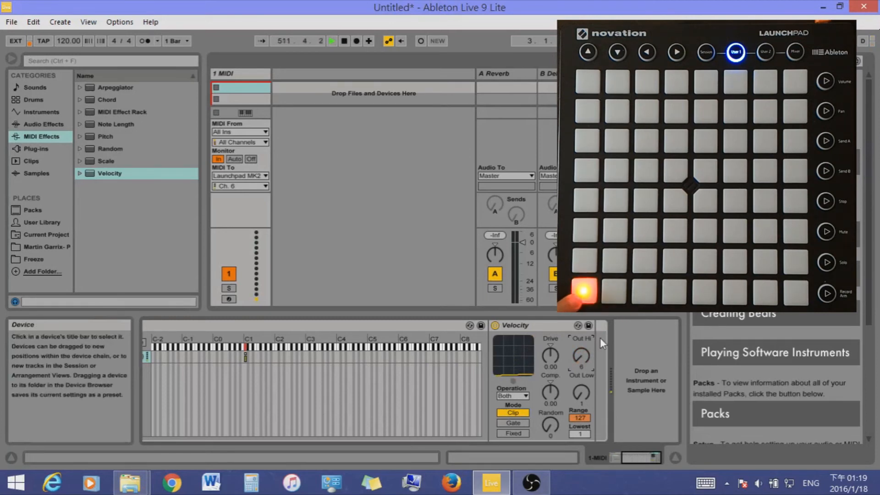
{"action": "mouse_move", "coordinate": [581, 357]}
{"action": "left_mouse_down"}
{"action": "mouse_move", "coordinate": [581, 318]}
{"action": "mouse_move", "coordinate": [581, 364]}
{"action": "left_mouse_up"}
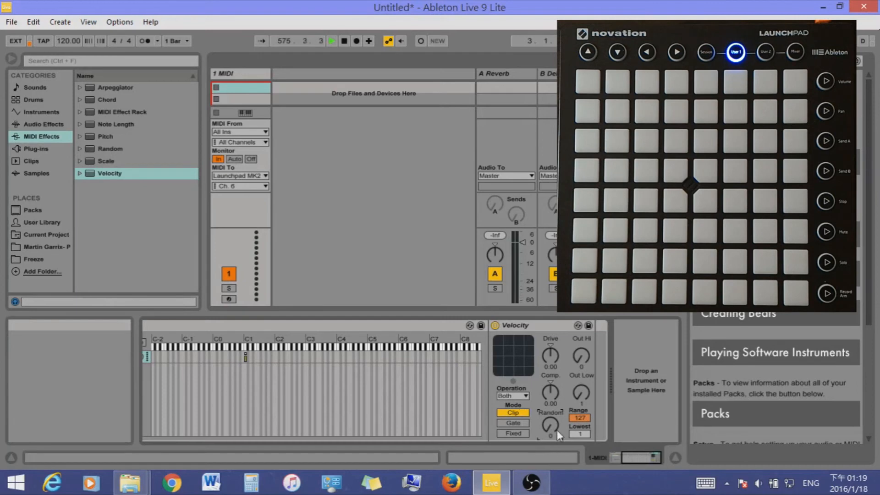
Try the Velocity effect's Random and Out Low controls, then set Out Low to 0 and Out Hi to 6
{"action": "left_click_drag", "start_coordinate": [555, 430], "coordinate": [555, 423]}
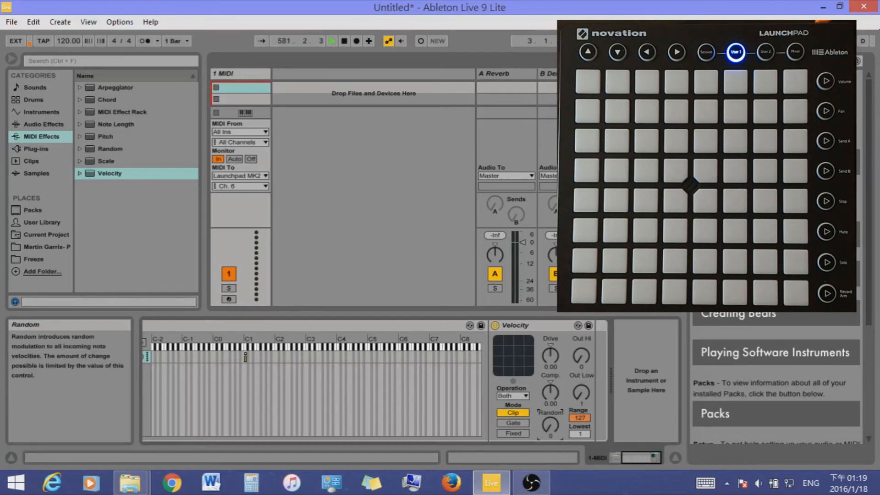
{"action": "left_click_drag", "start_coordinate": [550, 426], "coordinate": [550, 404]}
{"action": "left_click_drag", "start_coordinate": [551, 425], "coordinate": [551, 455]}
{"action": "left_click_drag", "start_coordinate": [581, 393], "coordinate": [581, 386]}
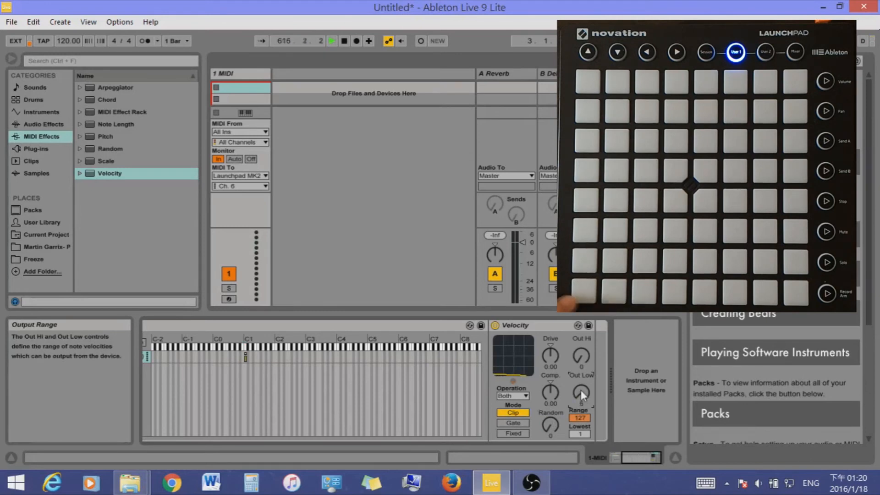
{"action": "left_click_drag", "start_coordinate": [581, 393], "coordinate": [581, 399]}
{"action": "left_click_drag", "start_coordinate": [582, 355], "coordinate": [581, 350]}
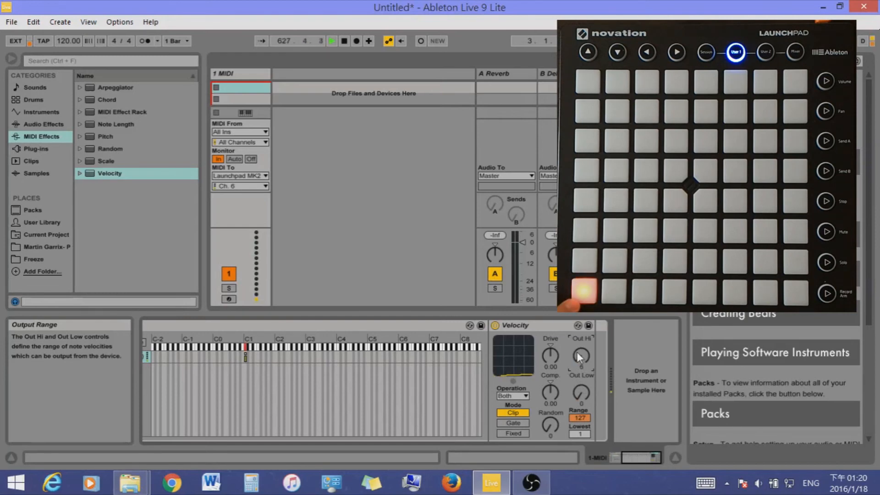
Raise the Velocity effect's Random to 64, then delete the effect from the rack's chain
{"action": "left_click", "coordinate": [549, 426]}
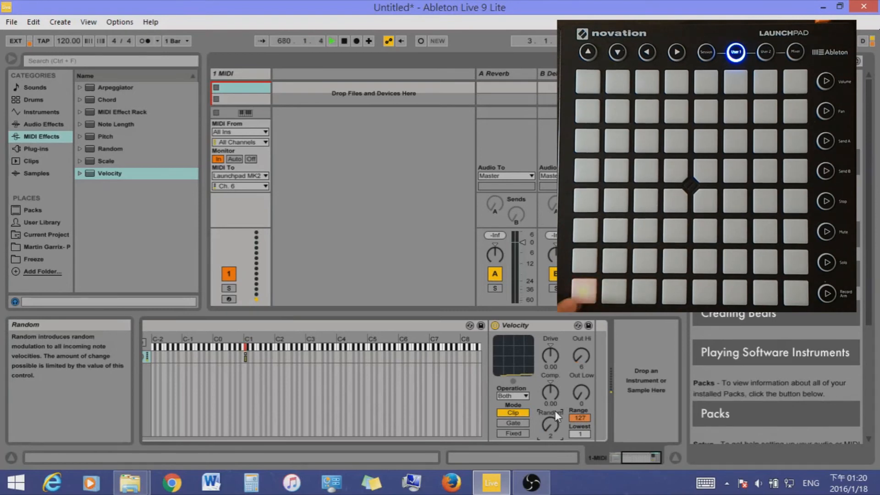
{"action": "left_click_drag", "start_coordinate": [560, 414], "coordinate": [560, 389]}
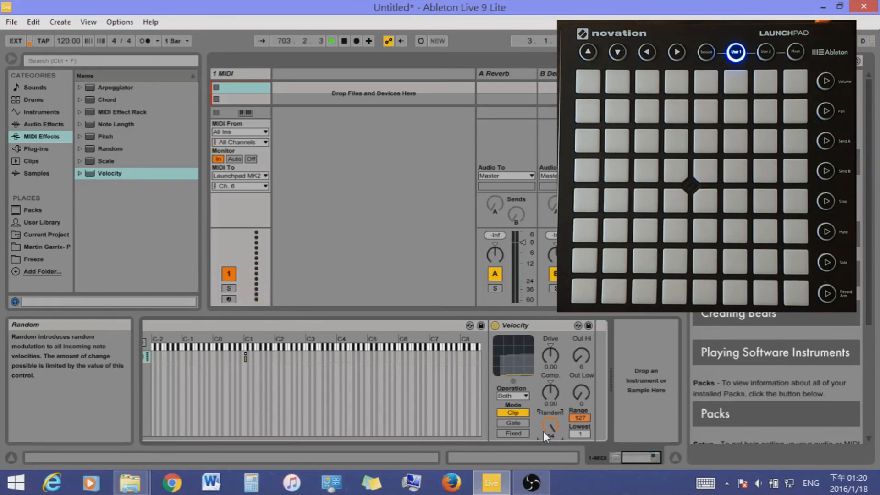
{"action": "left_click", "coordinate": [519, 326]}
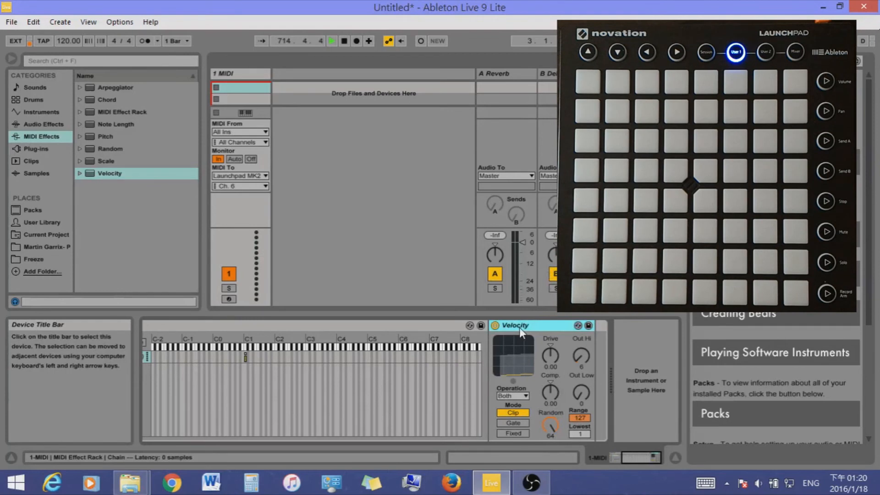
{"action": "key", "text": "Delete"}
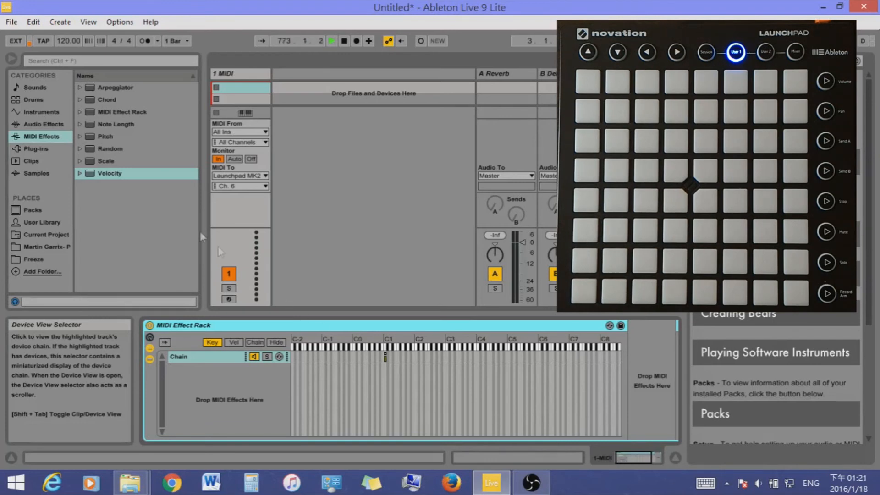
Add three more chains to the MIDI Effect Rack
{"action": "left_click", "coordinate": [136, 173]}
{"action": "left_click", "coordinate": [142, 88]}
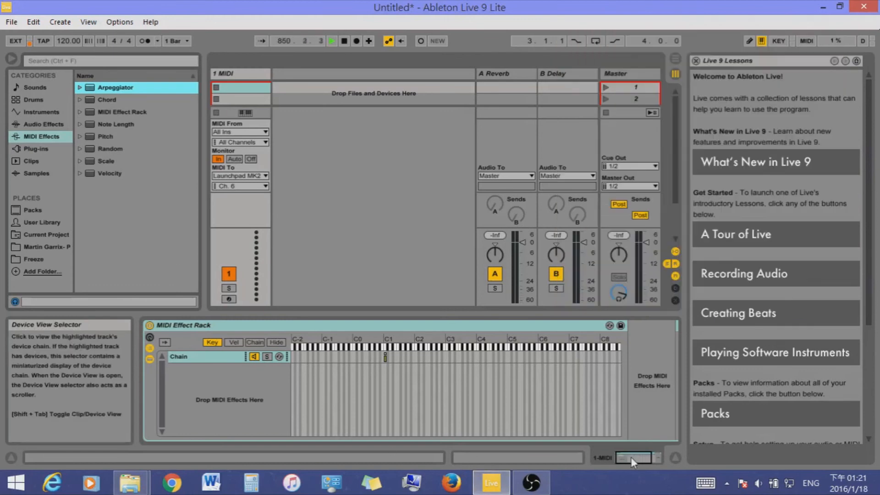
{"action": "right_click", "coordinate": [240, 384]}
{"action": "left_click", "coordinate": [262, 425]}
{"action": "right_click", "coordinate": [232, 371]}
{"action": "left_click", "coordinate": [254, 421]}
{"action": "right_click", "coordinate": [249, 395]}
{"action": "left_click", "coordinate": [271, 463]}
{"action": "right_click", "coordinate": [249, 407]}
{"action": "left_click", "coordinate": [277, 400]}
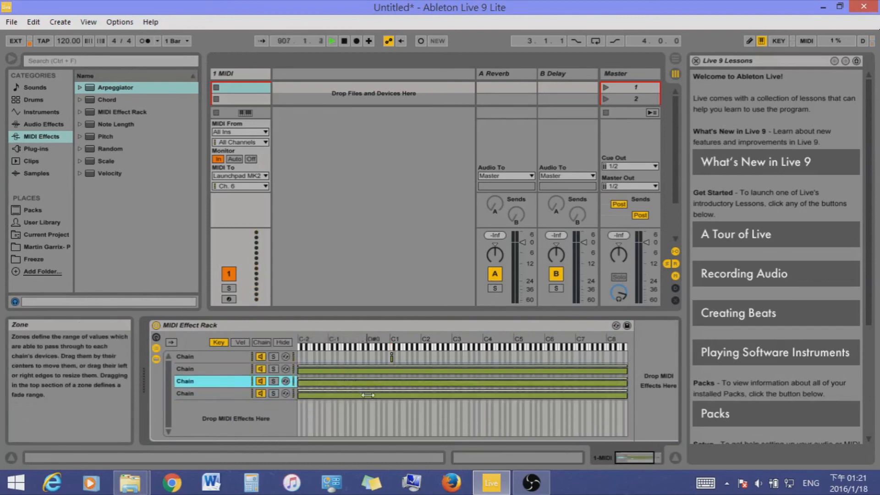
Narrow the new chains' key zones to the first chain's note and give the first chain a Chord effect with shifts +5, +10 and +15 st
{"action": "left_click", "coordinate": [214, 369]}
{"action": "left_click_drag", "start_coordinate": [107, 99], "coordinate": [628, 339]}
{"action": "left_click_drag", "start_coordinate": [664, 354], "coordinate": [664, 328]}
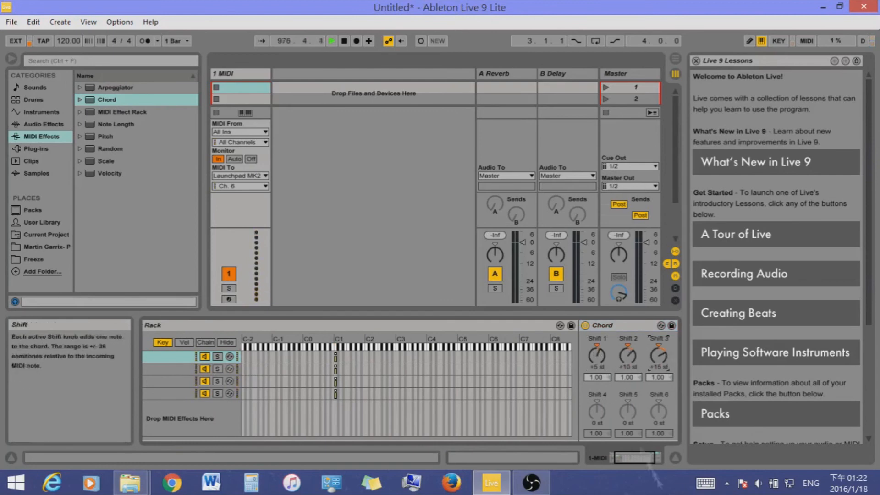
Load an Arpeggiator after the first chain's Chord effect, with Style set to Chord Trigger and Rate to 1/3
{"action": "left_click_drag", "start_coordinate": [635, 458], "coordinate": [642, 457]}
{"action": "left_click", "coordinate": [110, 150]}
{"action": "left_click", "coordinate": [109, 173]}
{"action": "left_click_drag", "start_coordinate": [115, 87], "coordinate": [647, 381]}
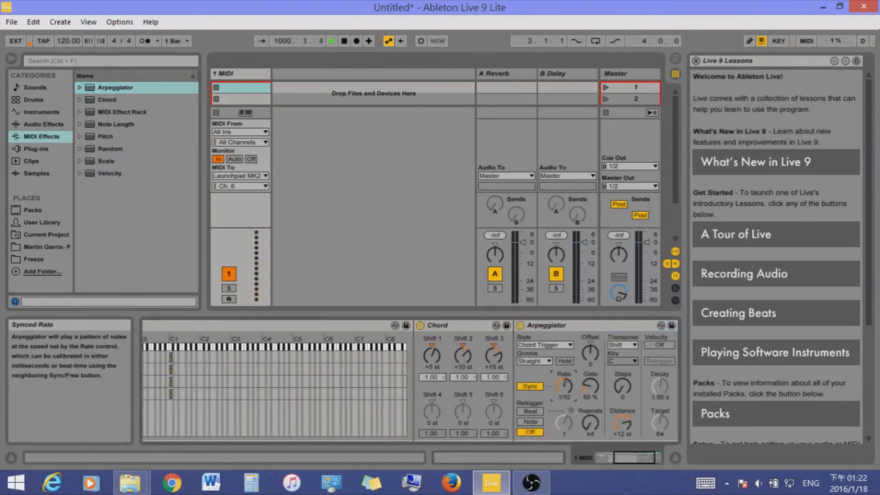
Copy the first chain's Chord and Arpeggiator effects into the second chain
{"action": "left_click", "coordinate": [455, 325]}
{"action": "left_click", "coordinate": [551, 325], "text": "shift"}
{"action": "key", "text": "ctrl+c"}
{"action": "left_click_drag", "start_coordinate": [635, 457], "coordinate": [617, 458]}
{"action": "left_click", "coordinate": [221, 369]}
{"action": "key", "text": "ctrl+v"}
Place a Pitch effect at +35 st ahead of the second chain's Chord and set the Chord's shifts to +6, +9 and +3 st
{"action": "left_click_drag", "start_coordinate": [105, 137], "coordinate": [441, 360]}
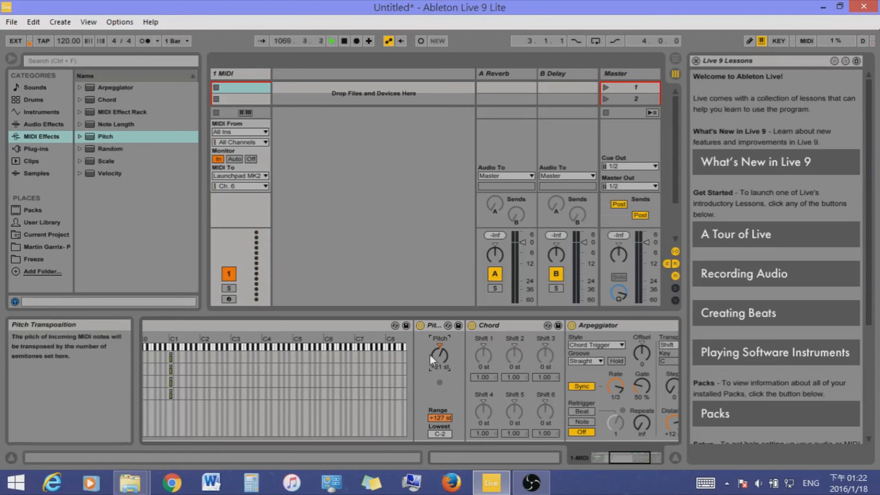
{"action": "mouse_move", "coordinate": [430, 354]}
{"action": "left_mouse_down"}
{"action": "mouse_move", "coordinate": [431, 335]}
{"action": "mouse_move", "coordinate": [436, 344]}
{"action": "left_mouse_up"}
{"action": "scroll", "coordinate": [487, 349], "scroll_direction": "right", "scroll_amount": 3}
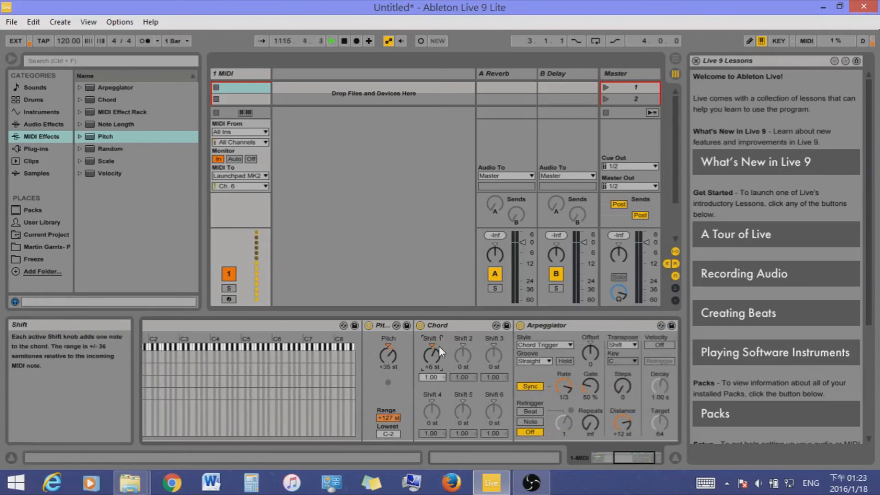
{"action": "left_click_drag", "start_coordinate": [439, 345], "coordinate": [460, 345]}
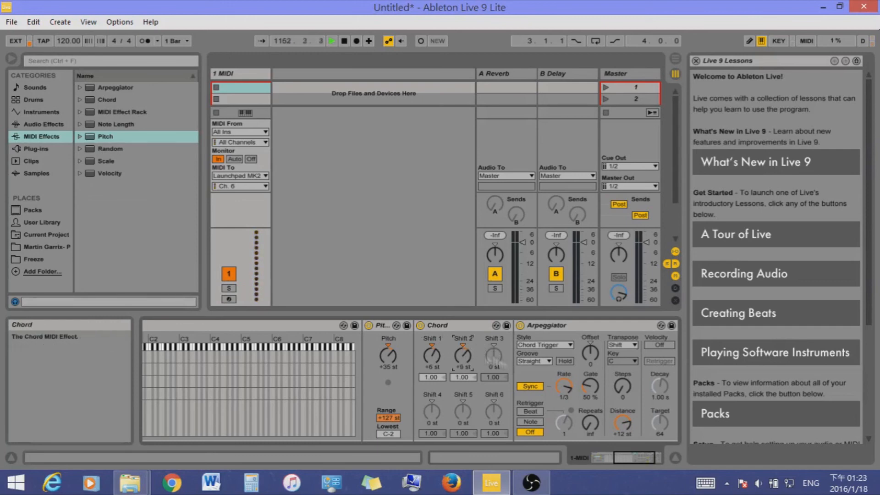
{"action": "left_click_drag", "start_coordinate": [490, 356], "coordinate": [490, 351]}
Copy the second chain's Pitch, Chord and Arpeggiator effects into the third chain
{"action": "left_click", "coordinate": [555, 326]}
{"action": "left_click", "coordinate": [463, 325], "text": "ctrl"}
{"action": "left_click", "coordinate": [382, 325], "text": "ctrl"}
{"action": "key", "text": "ctrl+c"}
{"action": "left_click_drag", "start_coordinate": [642, 458], "coordinate": [615, 457]}
{"action": "left_click", "coordinate": [170, 381]}
{"action": "key", "text": "ctrl+v"}
Set the third chain's Pitch to +28 st and its Chord shifts to -6, -3 and -9 st
{"action": "left_click", "coordinate": [420, 325]}
{"action": "left_click", "coordinate": [388, 356]}
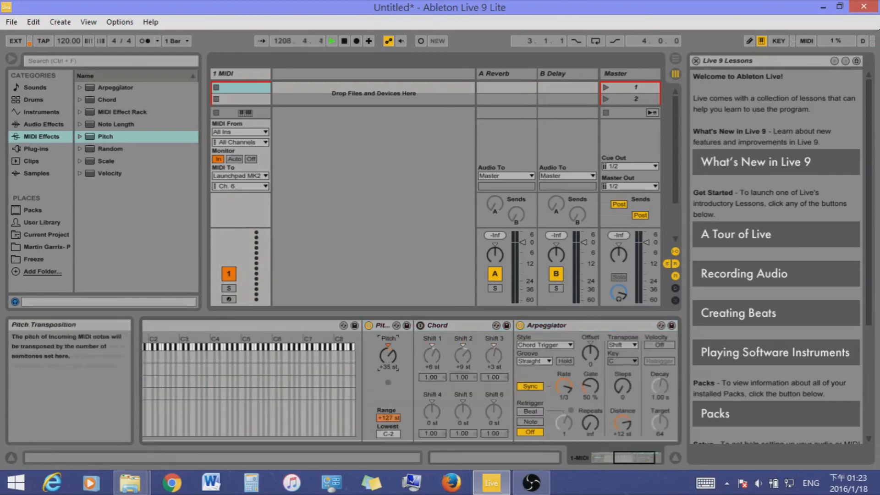
{"action": "left_click_drag", "start_coordinate": [388, 354], "coordinate": [463, 362]}
{"action": "left_click_drag", "start_coordinate": [494, 354], "coordinate": [494, 359]}
{"action": "left_click_drag", "start_coordinate": [431, 355], "coordinate": [463, 358]}
{"action": "left_click", "coordinate": [421, 326]}
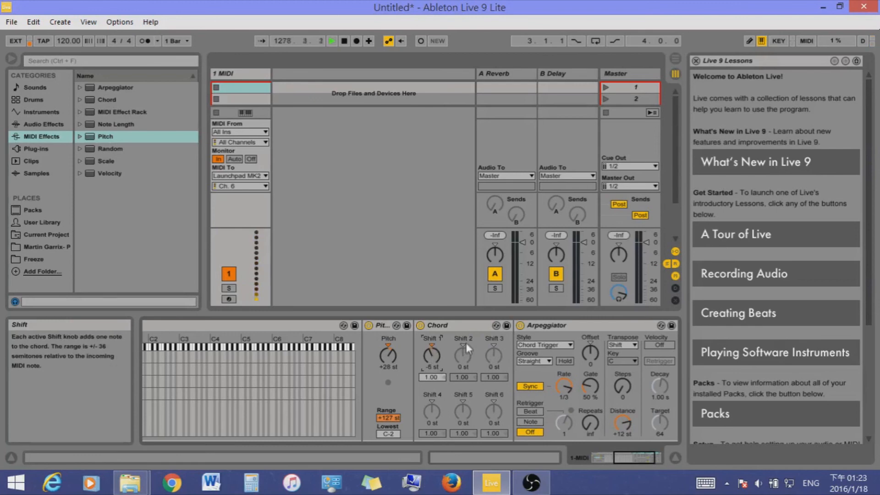
{"action": "left_click", "coordinate": [494, 356]}
Copy the third chain's Pitch, Chord and Arpeggiator effects into the fourth chain
{"action": "left_click", "coordinate": [383, 325]}
{"action": "left_click", "coordinate": [547, 325], "text": "shift"}
{"action": "key", "text": "ctrl+c"}
{"action": "left_click", "coordinate": [210, 395]}
{"action": "mouse_move", "coordinate": [635, 458]}
{"action": "left_mouse_down"}
{"action": "mouse_move", "coordinate": [611, 458]}
{"action": "mouse_move", "coordinate": [642, 457]}
{"action": "left_mouse_up"}
{"action": "key", "text": "ctrl+v"}
Set the fourth chain's Pitch to +63 st and its Chord shifts to -5, -10 and -15 st
{"action": "left_click", "coordinate": [338, 325]}
{"action": "left_click_drag", "start_coordinate": [306, 355], "coordinate": [306, 341]}
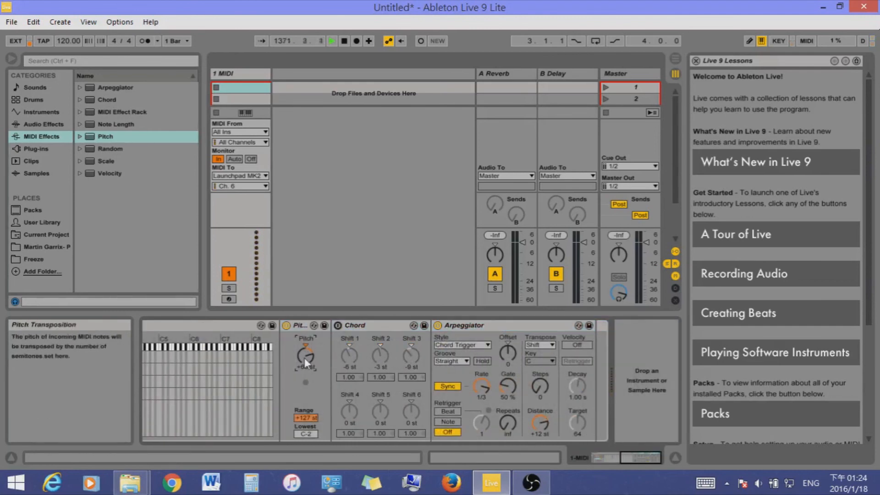
{"action": "left_click", "coordinate": [338, 325]}
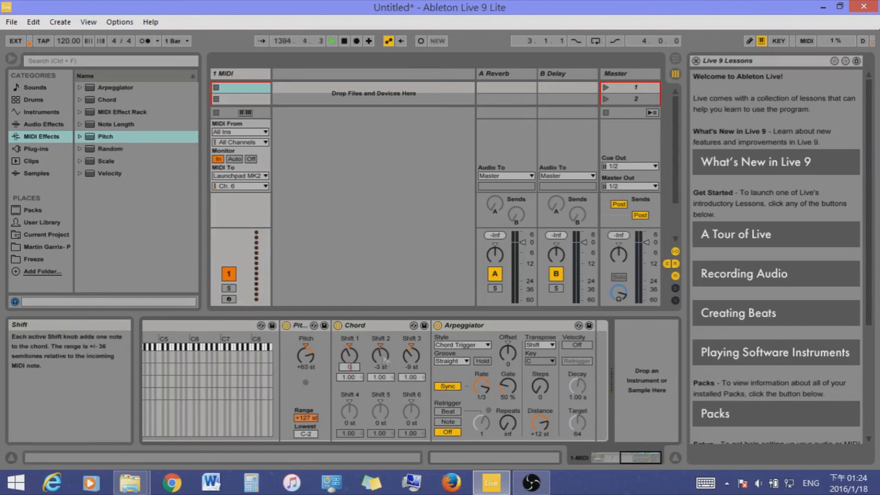
{"action": "left_click", "coordinate": [350, 346]}
{"action": "left_click", "coordinate": [381, 346]}
{"action": "left_click", "coordinate": [411, 346]}
{"action": "left_click_drag", "start_coordinate": [348, 359], "coordinate": [383, 367]}
Solo the first chain in the MIDI Effect Rack
{"action": "left_click_drag", "start_coordinate": [646, 460], "coordinate": [634, 458]}
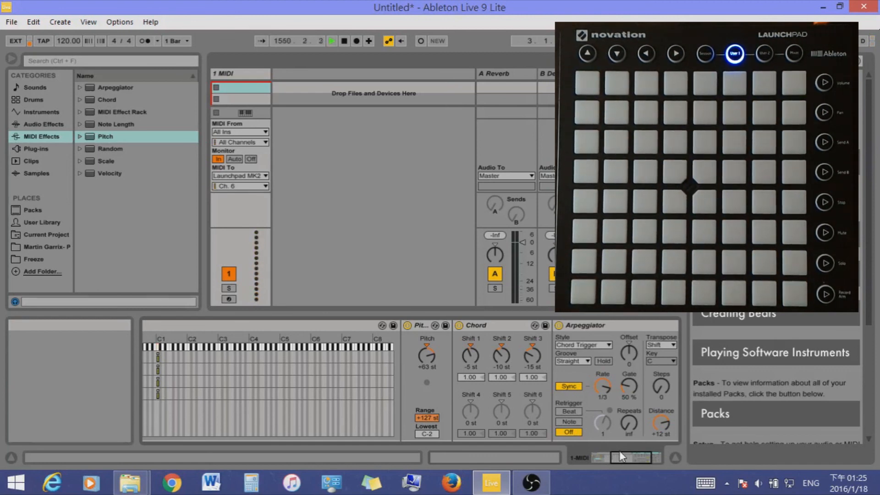
{"action": "left_click", "coordinate": [599, 458]}
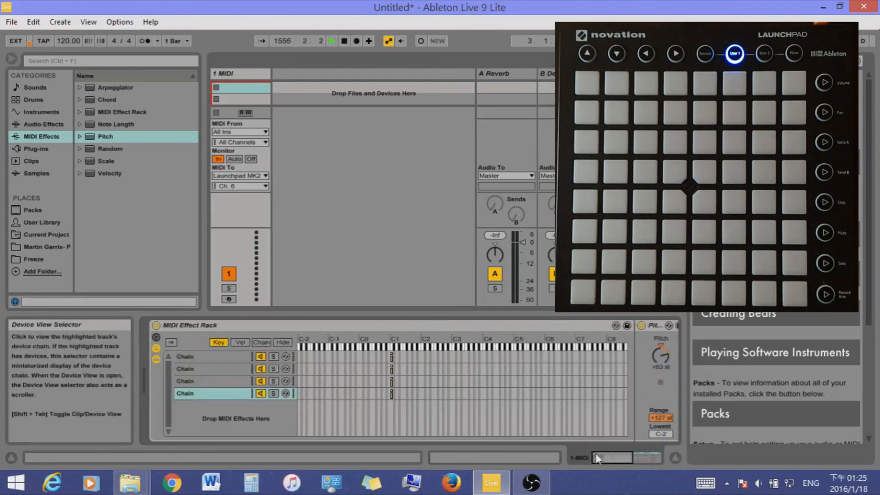
{"action": "left_click", "coordinate": [197, 358]}
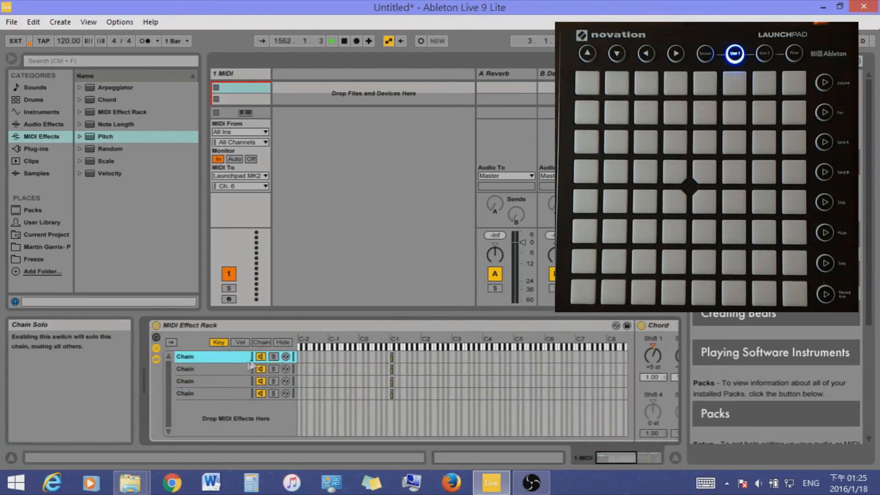
{"action": "left_click", "coordinate": [272, 357]}
Try the soloed chain with its Arpeggiator switched off, then switch the Arpeggiator back on
{"action": "left_click", "coordinate": [628, 457]}
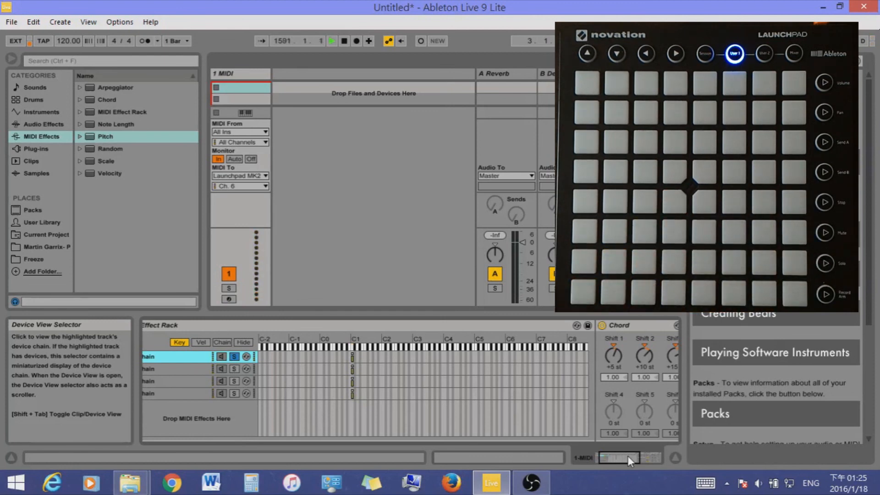
{"action": "left_click_drag", "start_coordinate": [624, 456], "coordinate": [645, 456]}
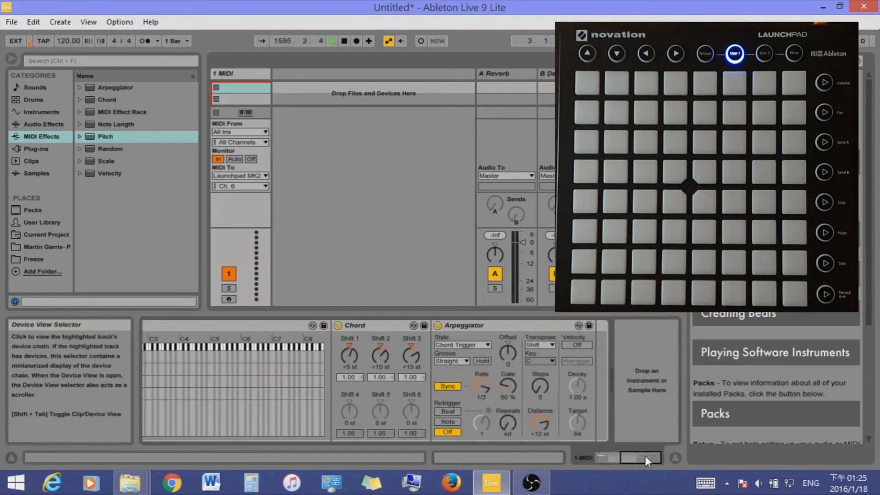
{"action": "left_click", "coordinate": [438, 326]}
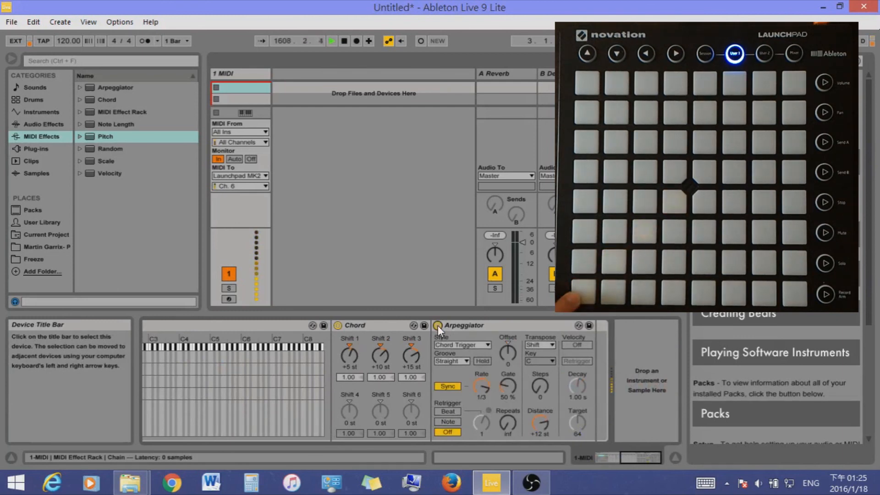
Solo the rack's second chain instead of the first and show its Pitch, Chord and Arpeggiator effects
{"action": "left_click_drag", "start_coordinate": [645, 459], "coordinate": [630, 459]}
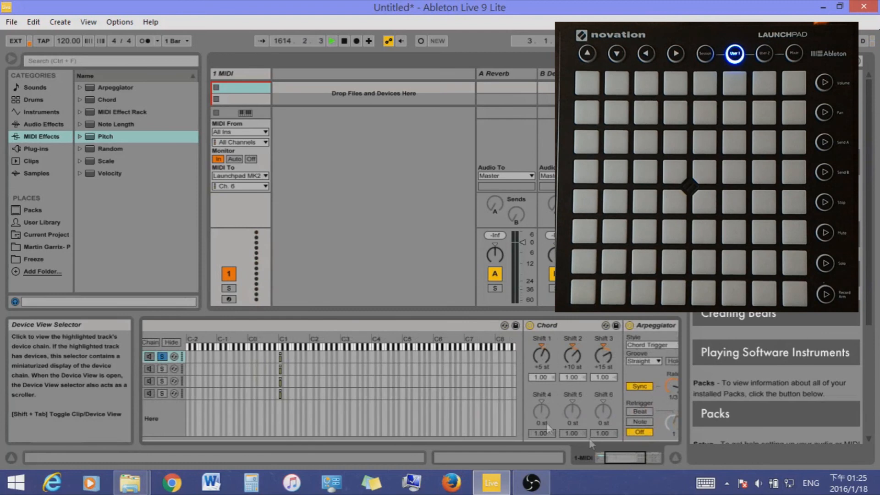
{"action": "left_click", "coordinate": [160, 369]}
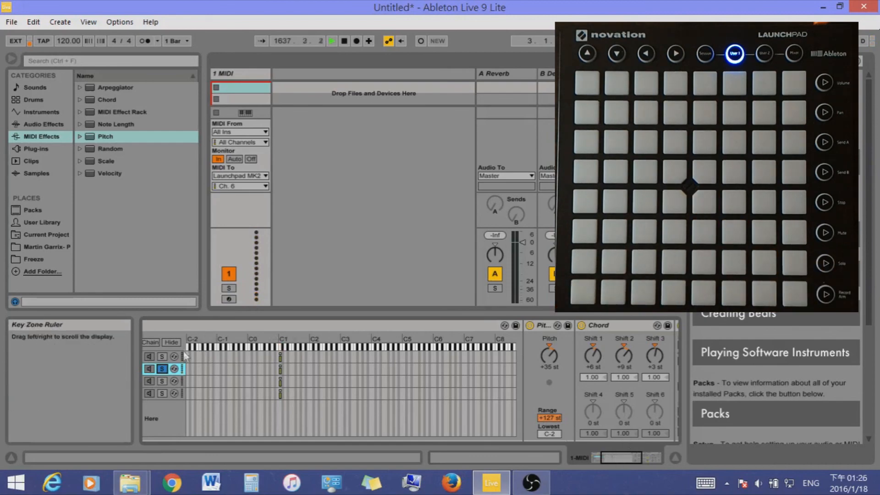
{"action": "left_click_drag", "start_coordinate": [626, 456], "coordinate": [645, 455]}
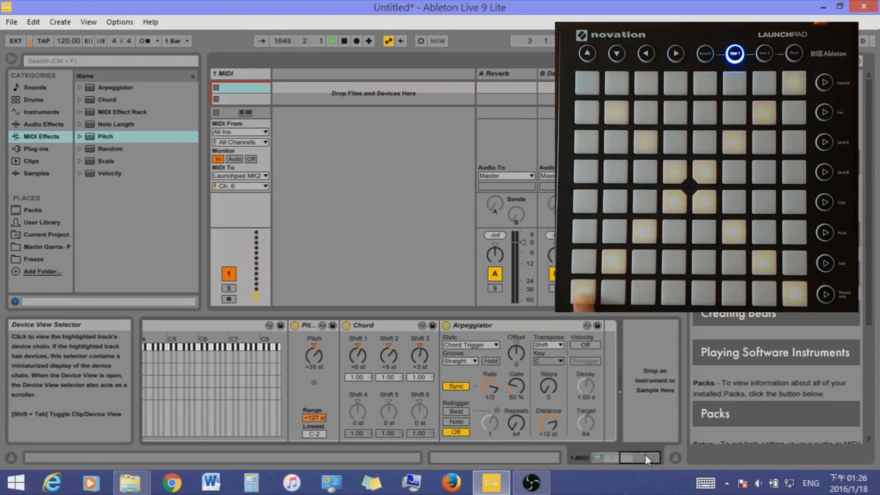